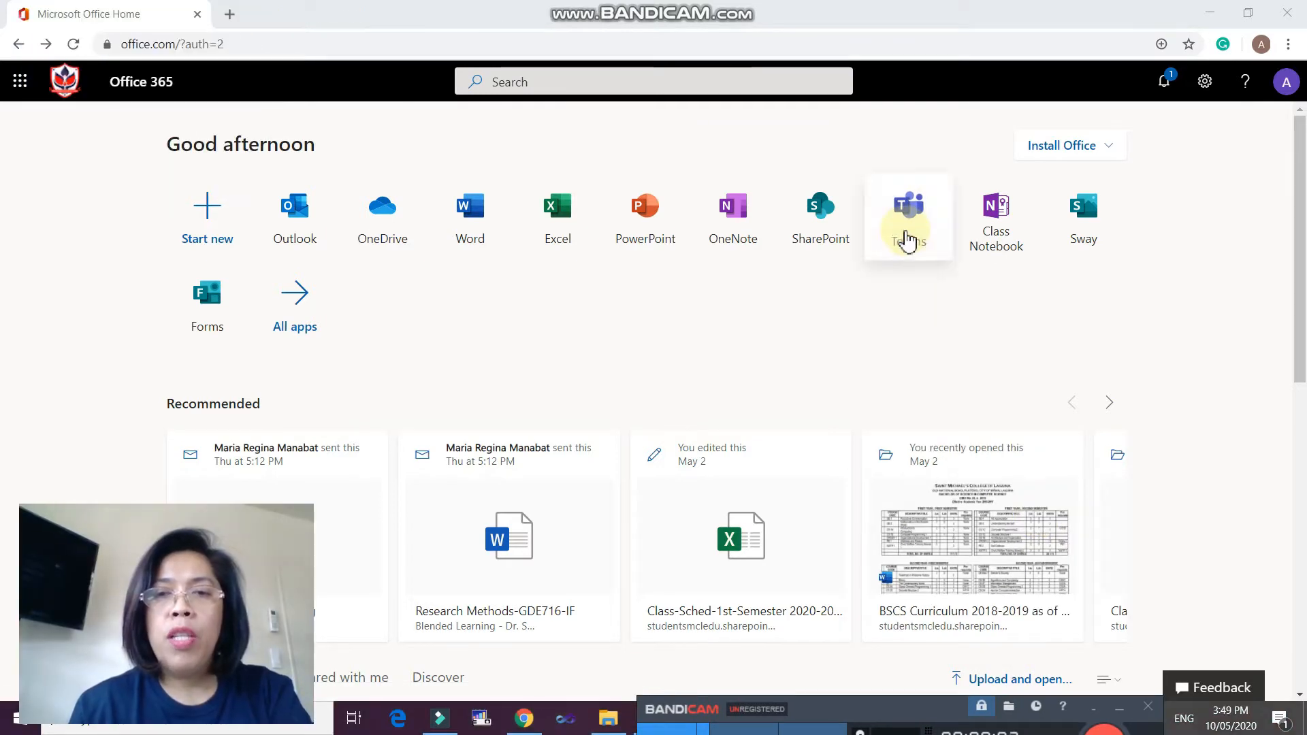
- Launch Microsoft Teams from the Office 365 home page app tiles
{"action": "left_click", "coordinate": [907, 239]}
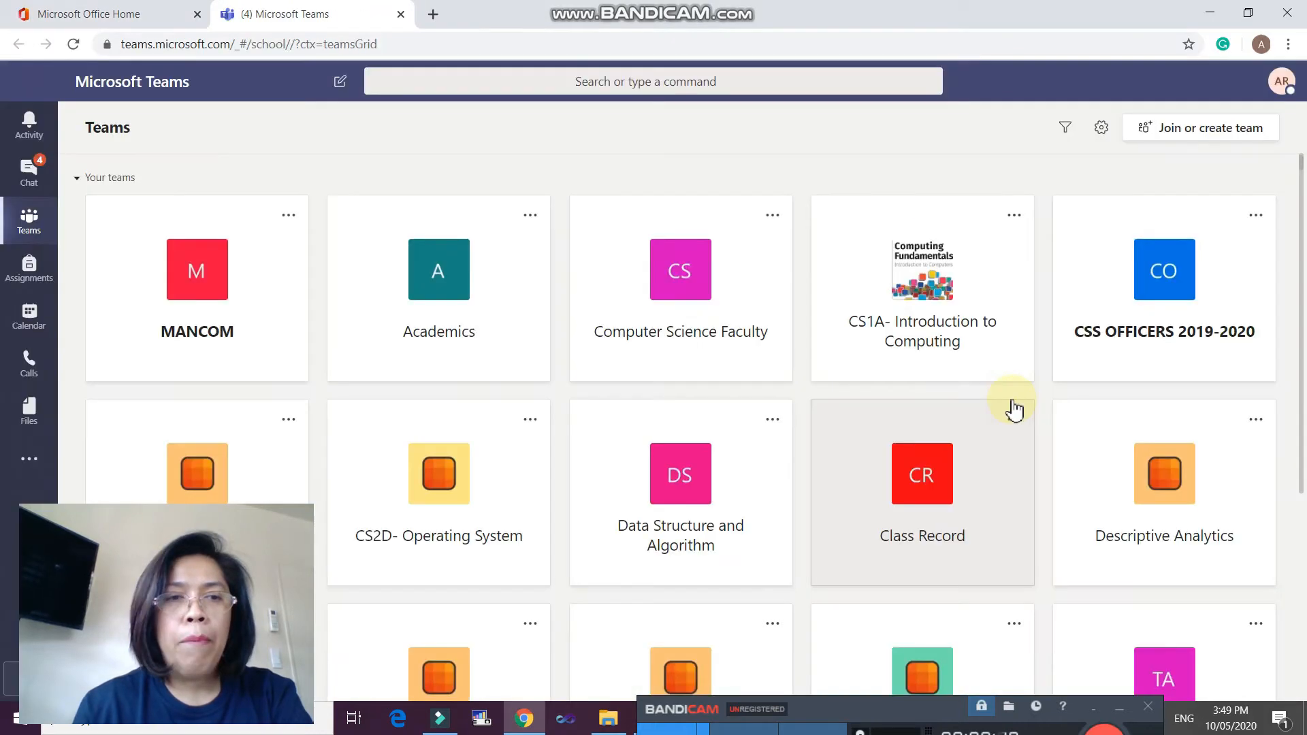
- Start creating a new team of the Class type
{"action": "scroll", "coordinate": [962, 350], "scroll_direction": "down", "scroll_amount": 3}
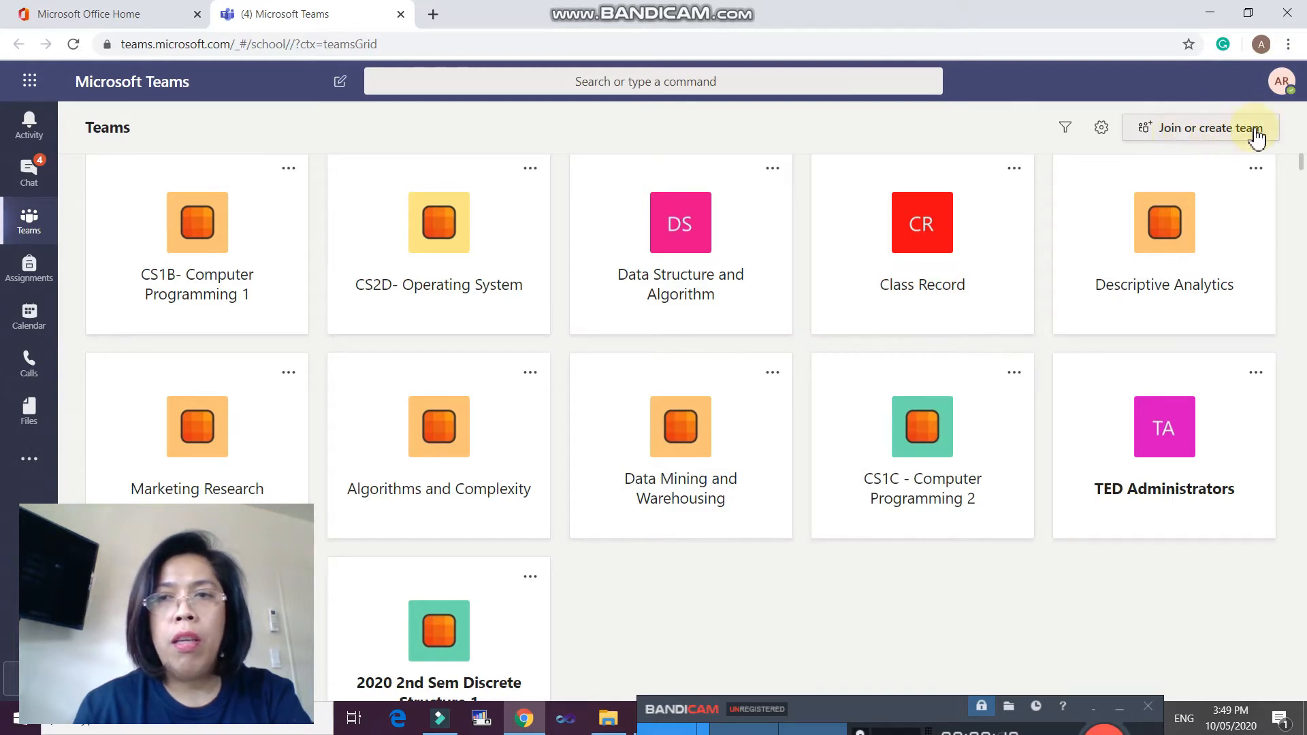
{"action": "left_click", "coordinate": [1204, 134]}
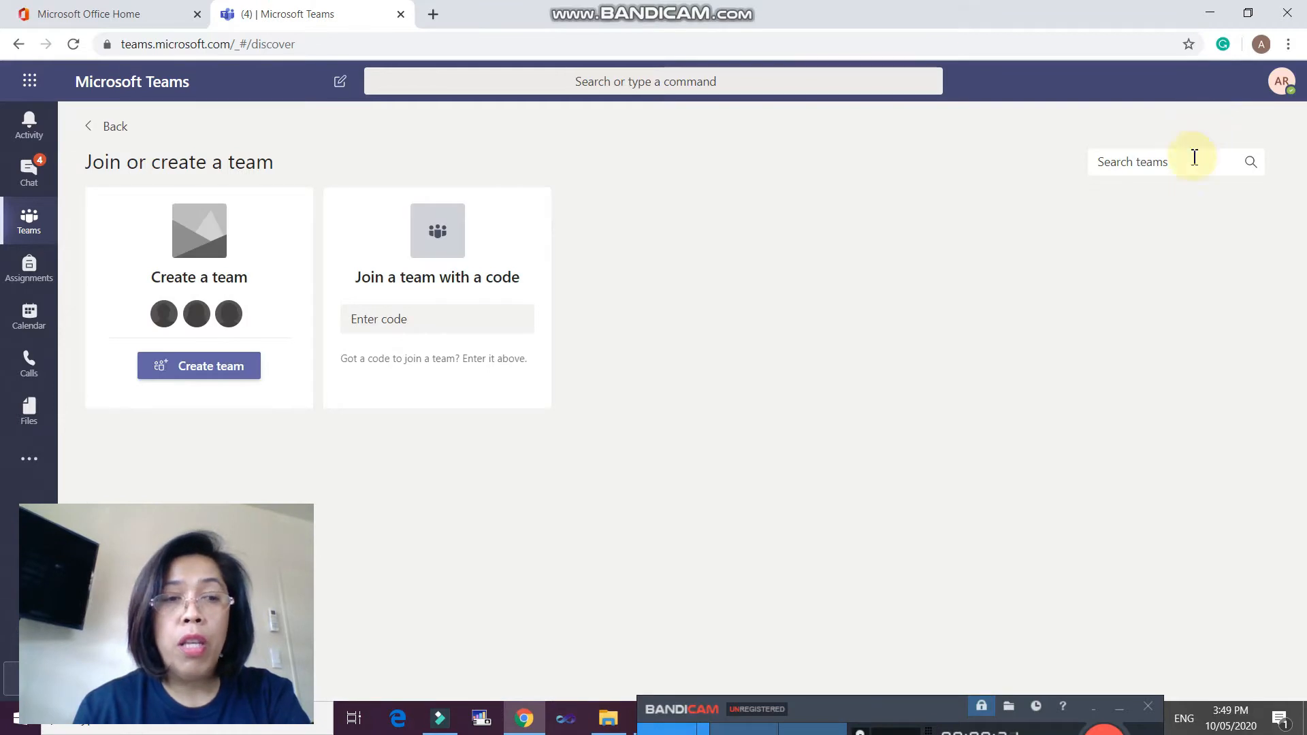
{"action": "left_click", "coordinate": [209, 372]}
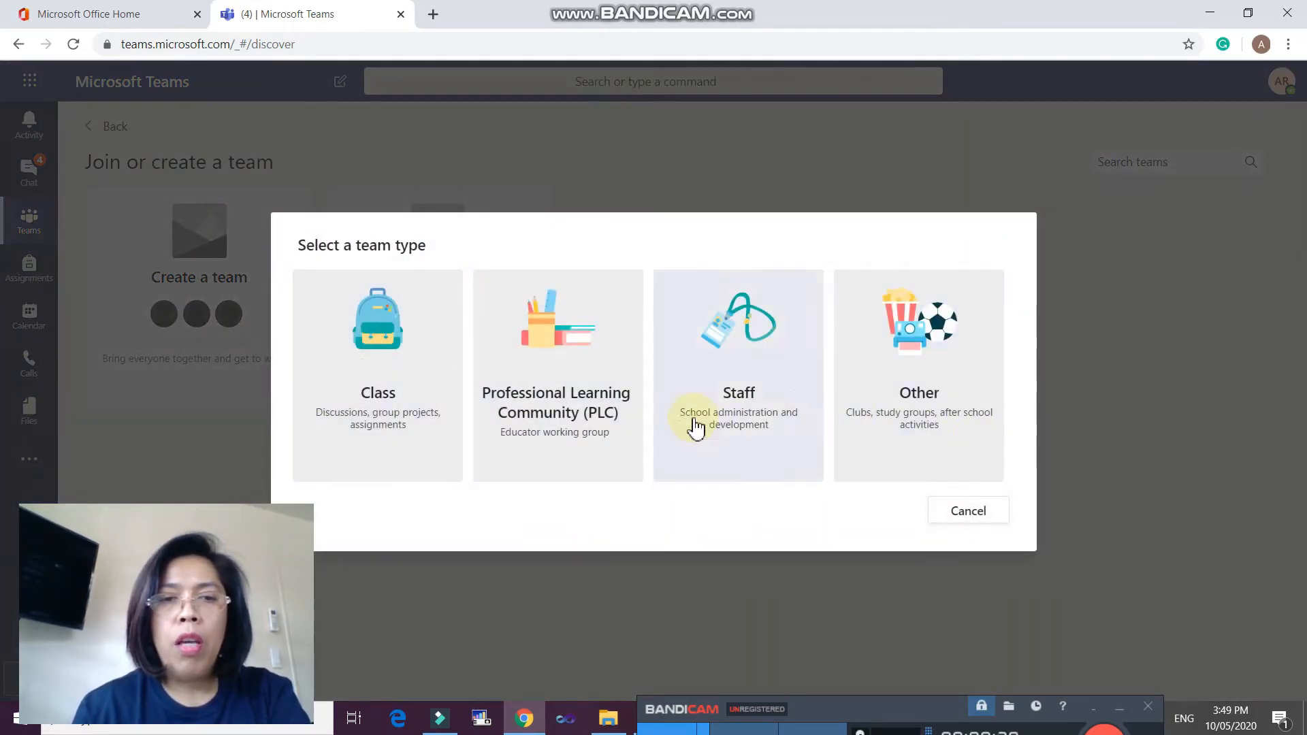
{"action": "left_click", "coordinate": [402, 439]}
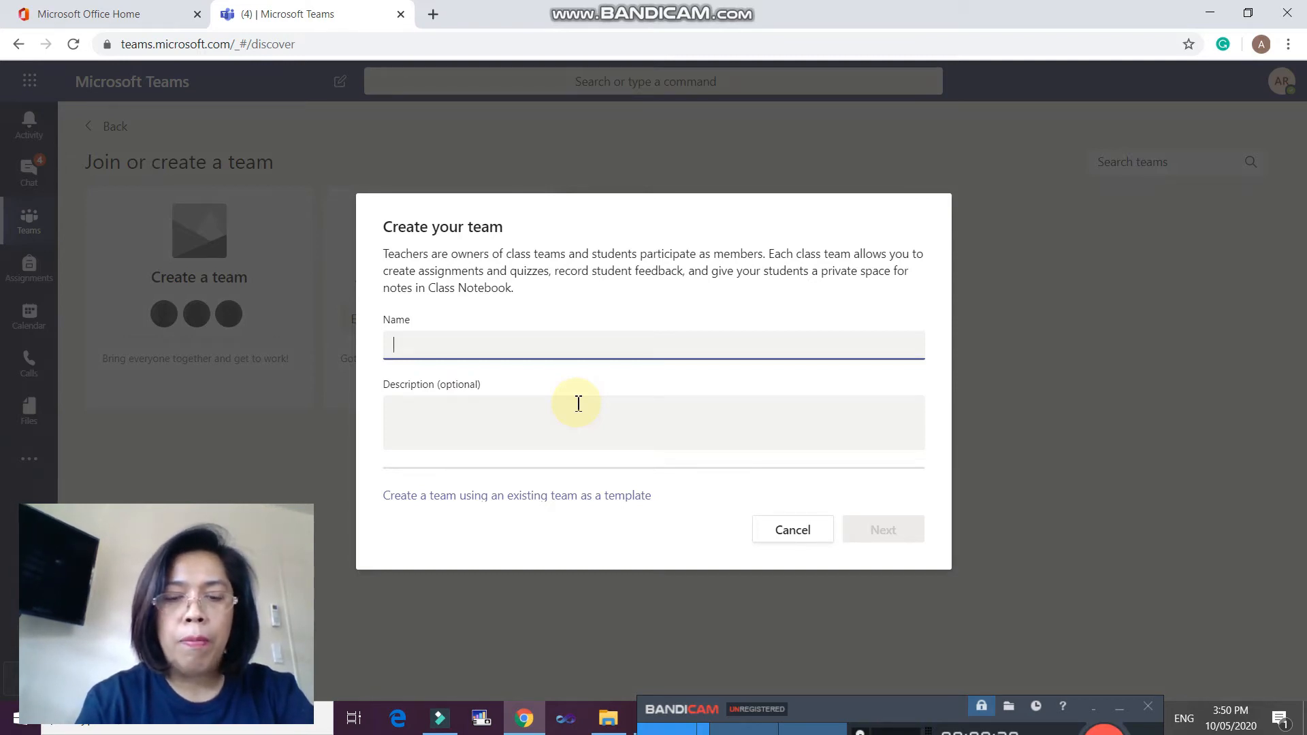
- Name the class team 'COVID CLASS' and create it
{"action": "type", "text": "COVID CLASS"}
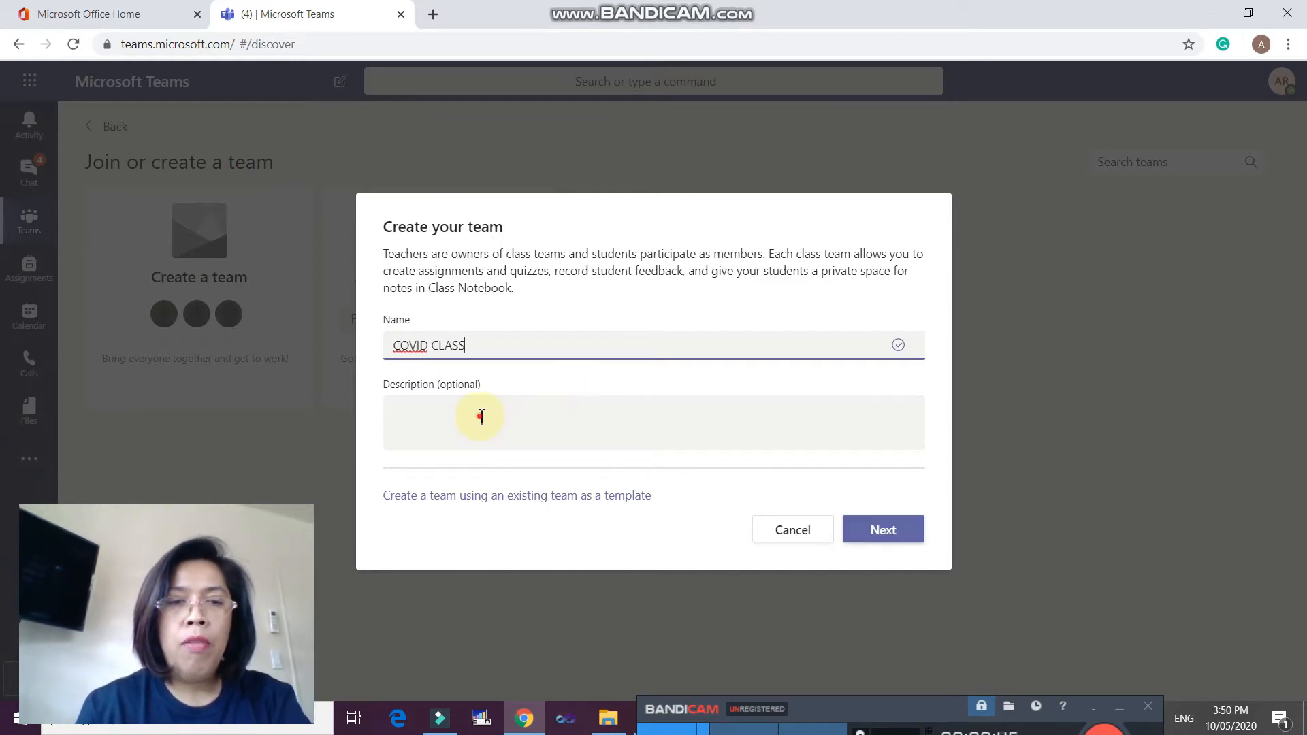
{"action": "left_click", "coordinate": [479, 415]}
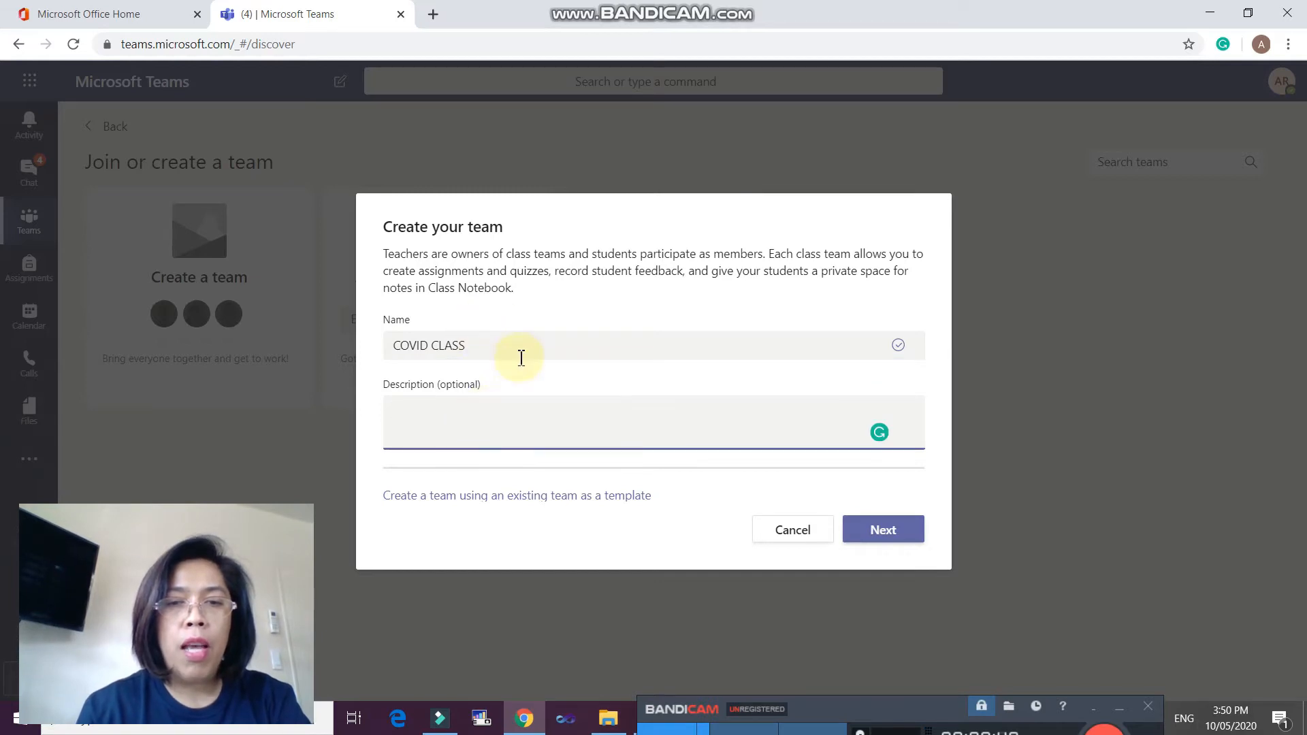
{"action": "left_click", "coordinate": [899, 534]}
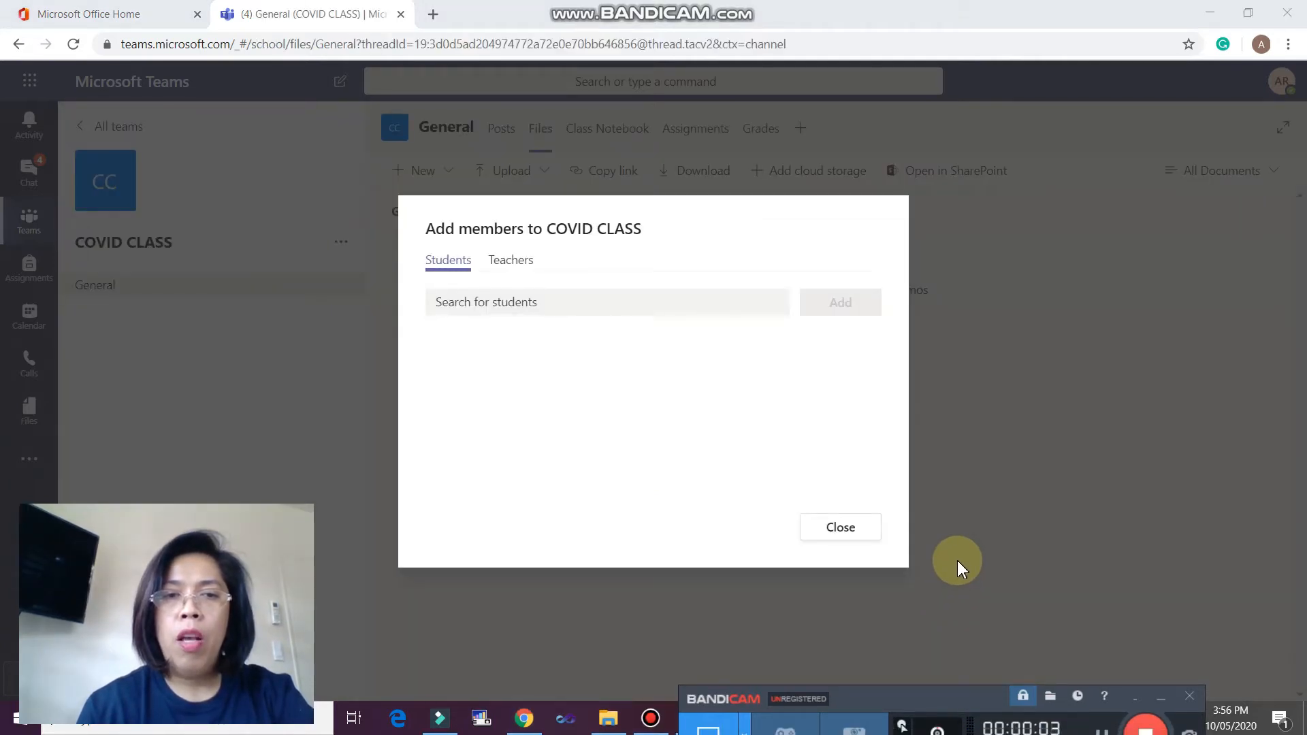
- Search for two students by name and add them, removing the first entry from the list
{"action": "left_click", "coordinate": [599, 305]}
{"action": "type", "text": "JAZMIN"}
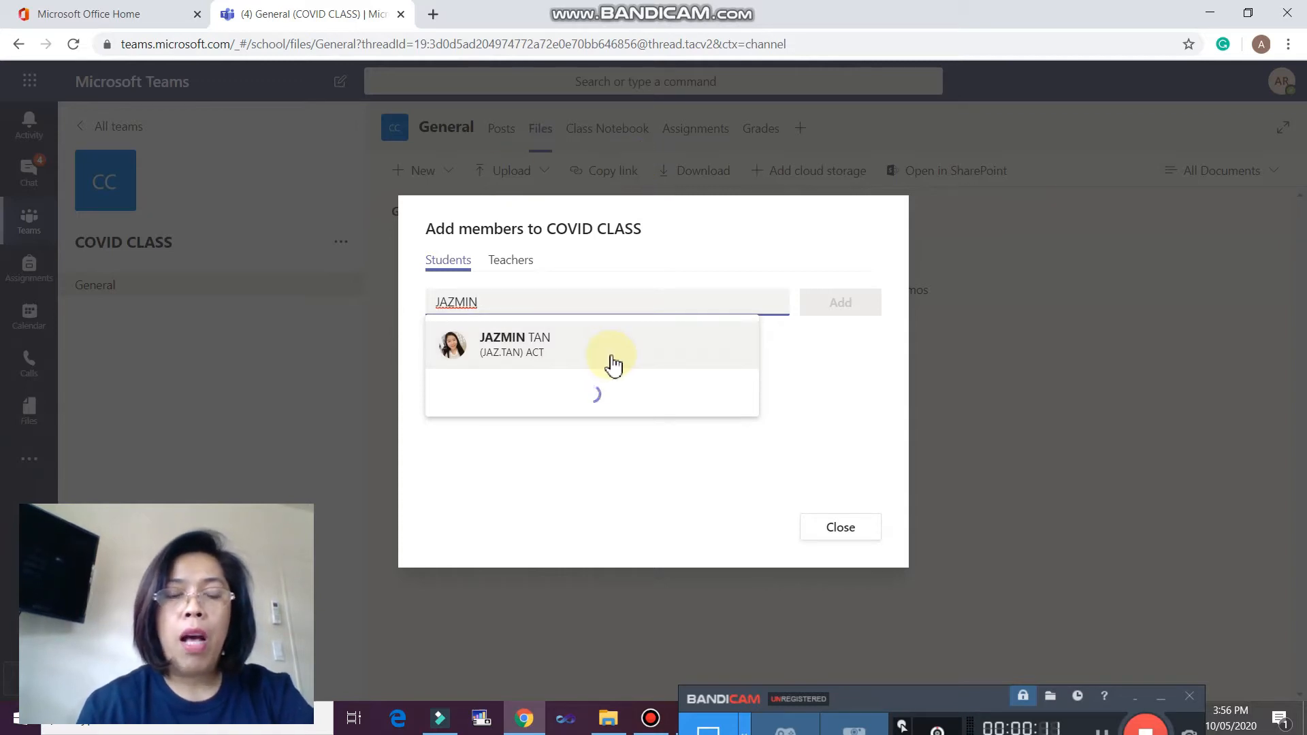
{"action": "left_click", "coordinate": [539, 354]}
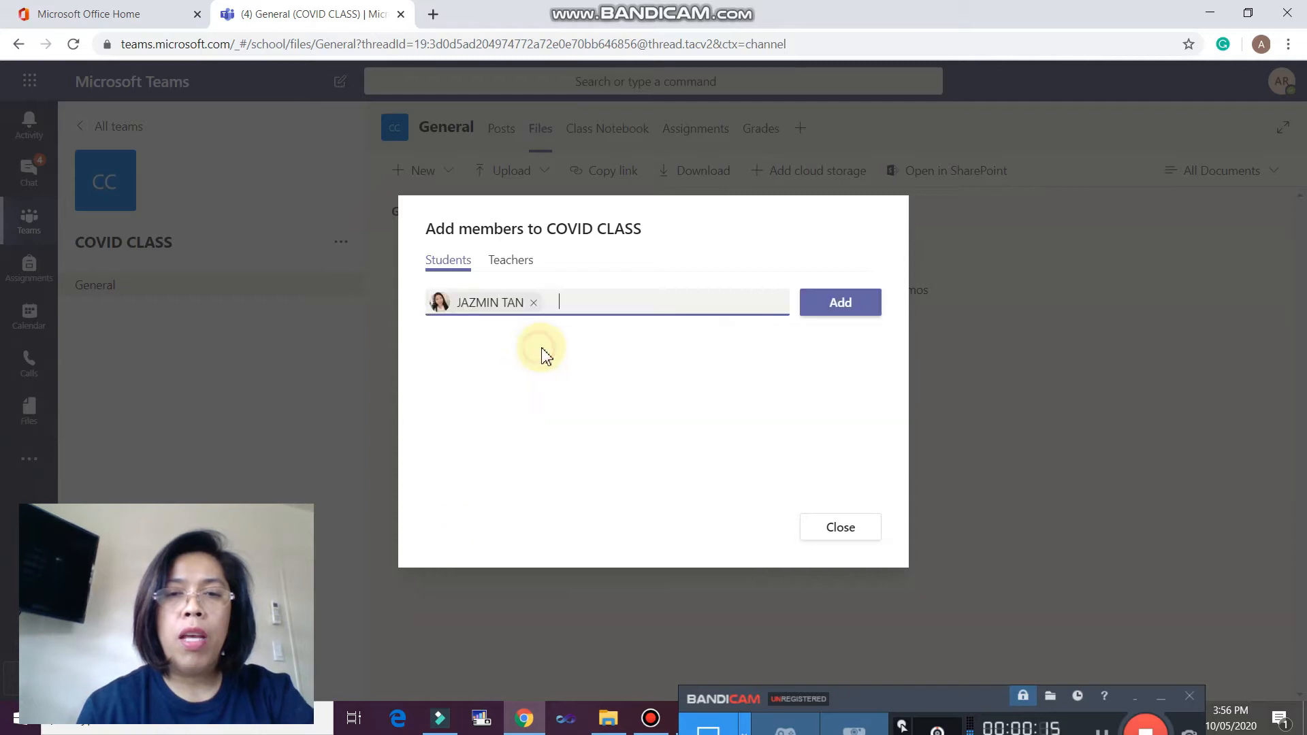
{"action": "left_click", "coordinate": [837, 305]}
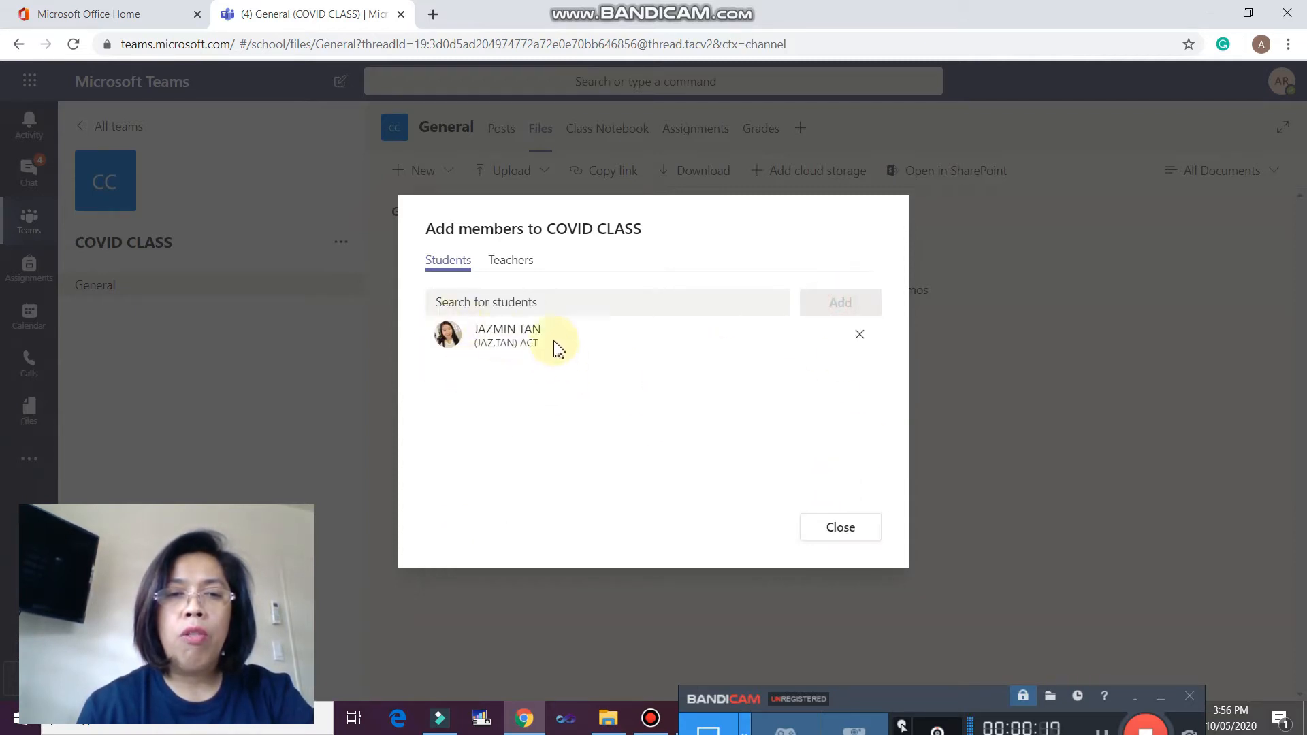
{"action": "left_click", "coordinate": [517, 310]}
{"action": "type", "text": "DA"}
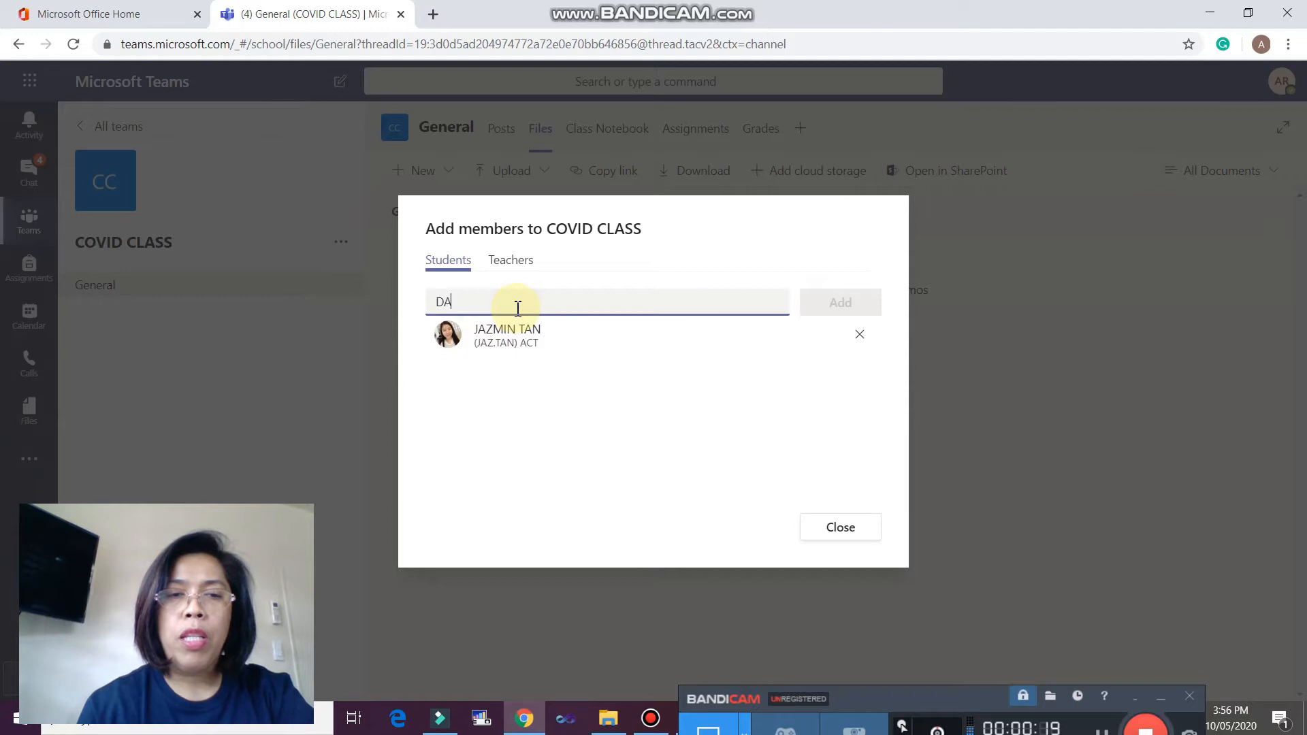
{"action": "type", "text": "NA"}
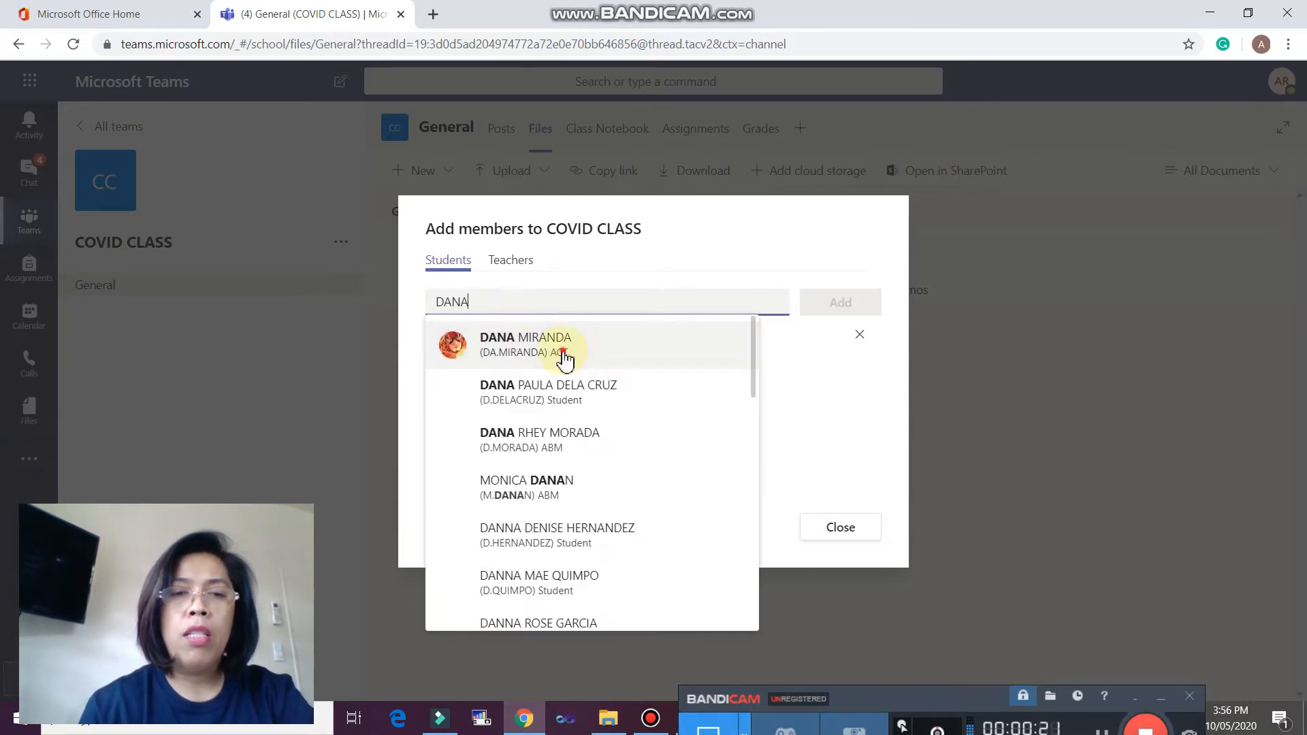
{"action": "left_click", "coordinate": [565, 354]}
{"action": "left_click", "coordinate": [844, 308]}
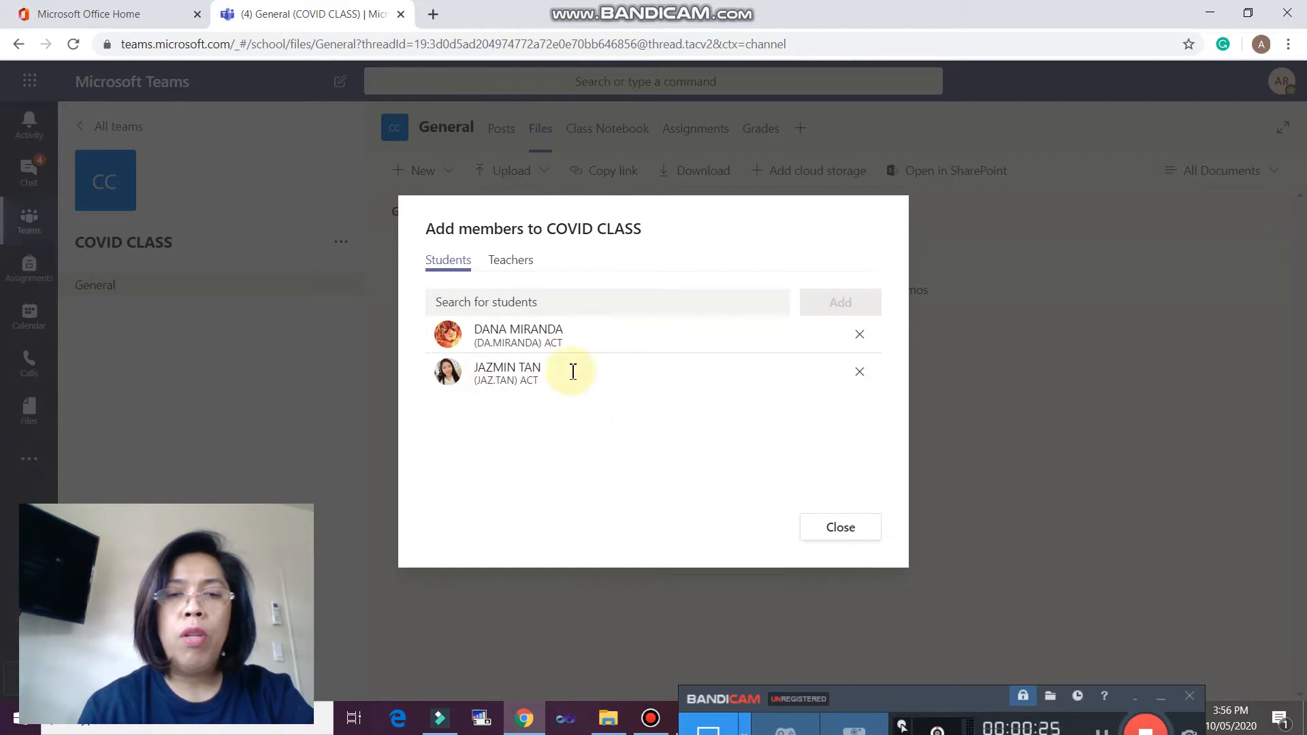
{"action": "left_click", "coordinate": [859, 371]}
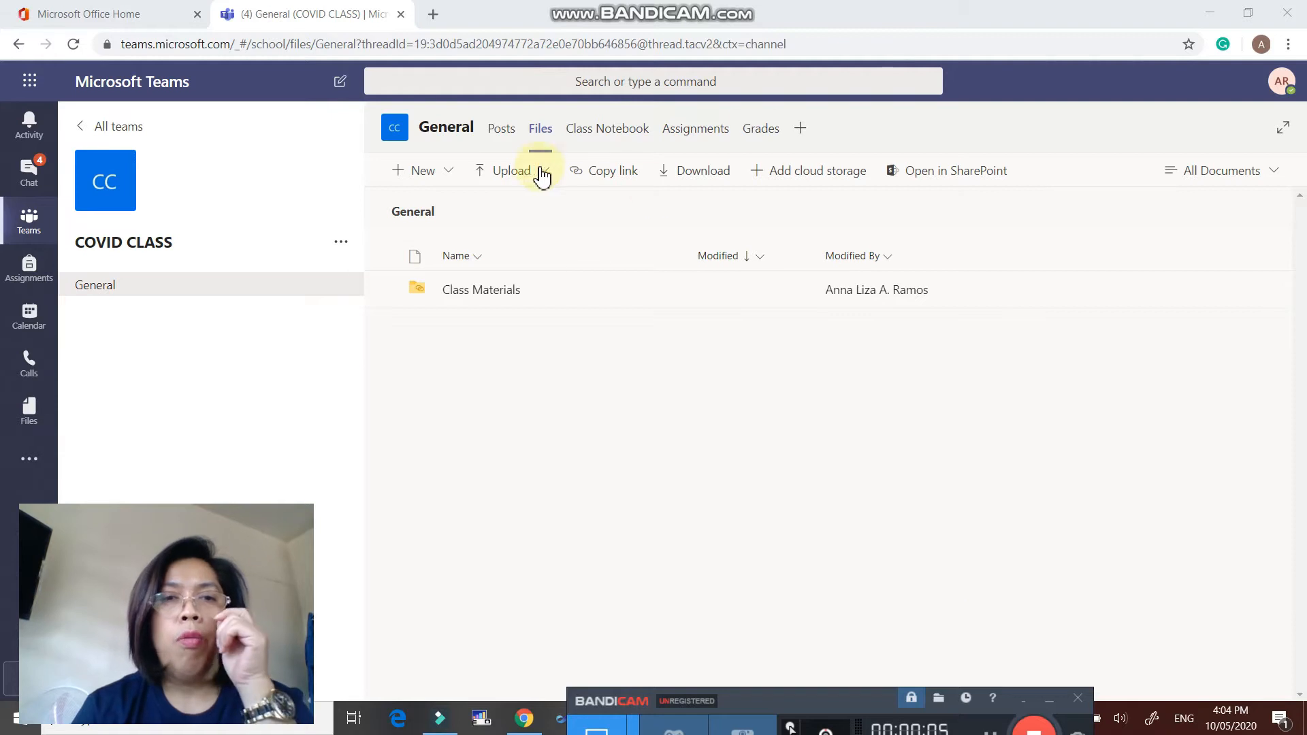
- Browse the Posts, Files, Class Notebook, Assignments and Grades pages, ending back on Posts
{"action": "left_click", "coordinate": [502, 136]}
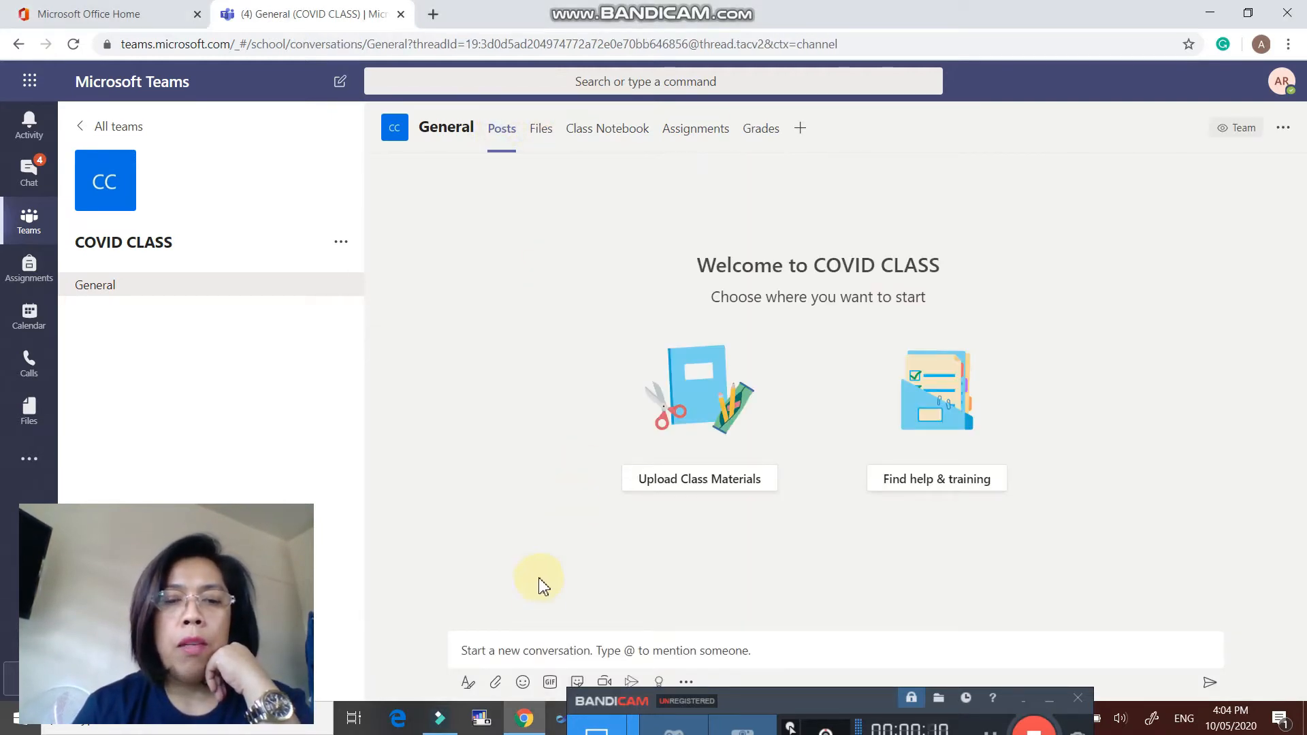
{"action": "left_click", "coordinate": [541, 133]}
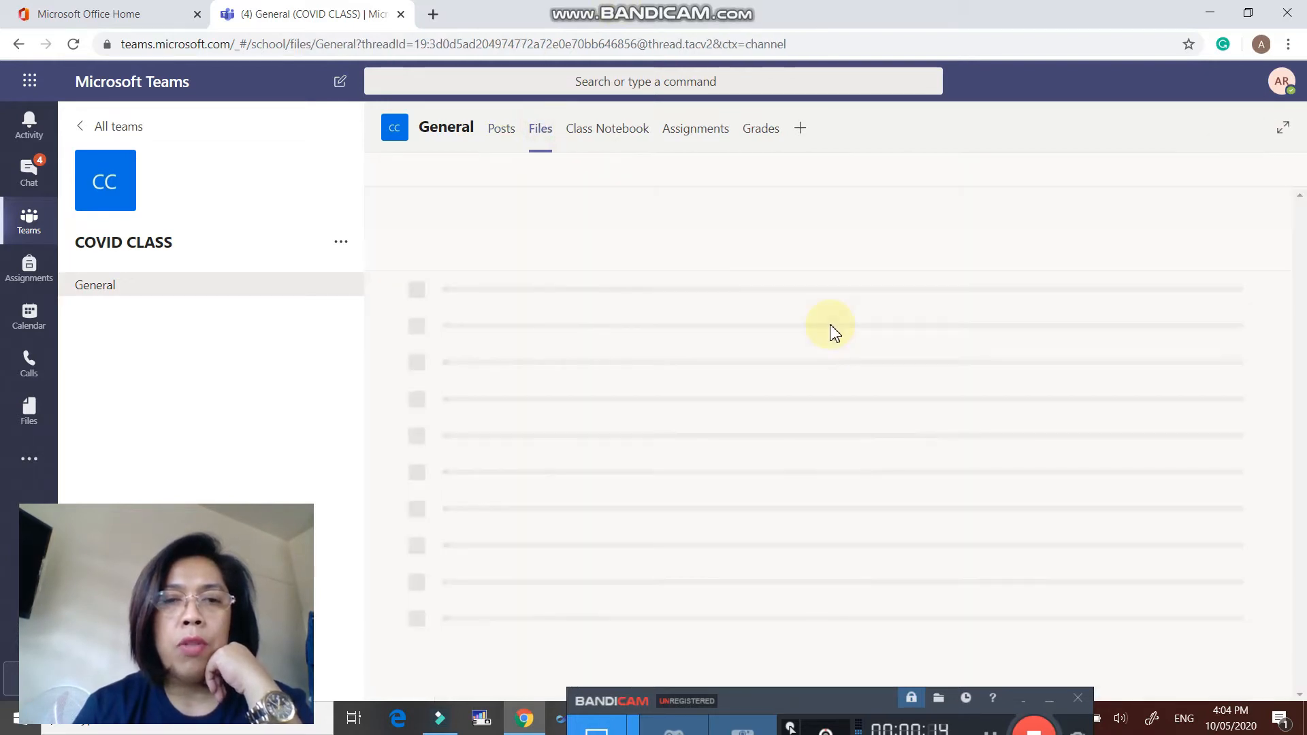
{"action": "left_click", "coordinate": [619, 135]}
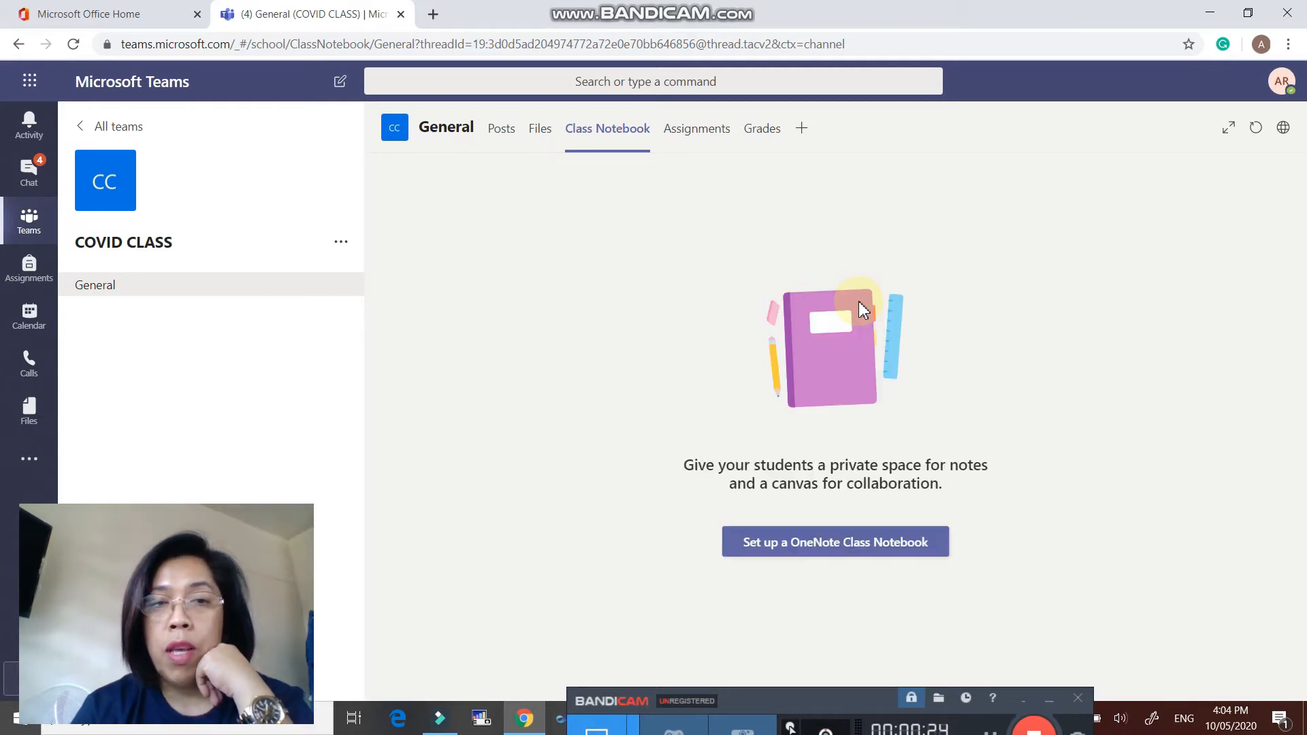
{"action": "left_click", "coordinate": [701, 130]}
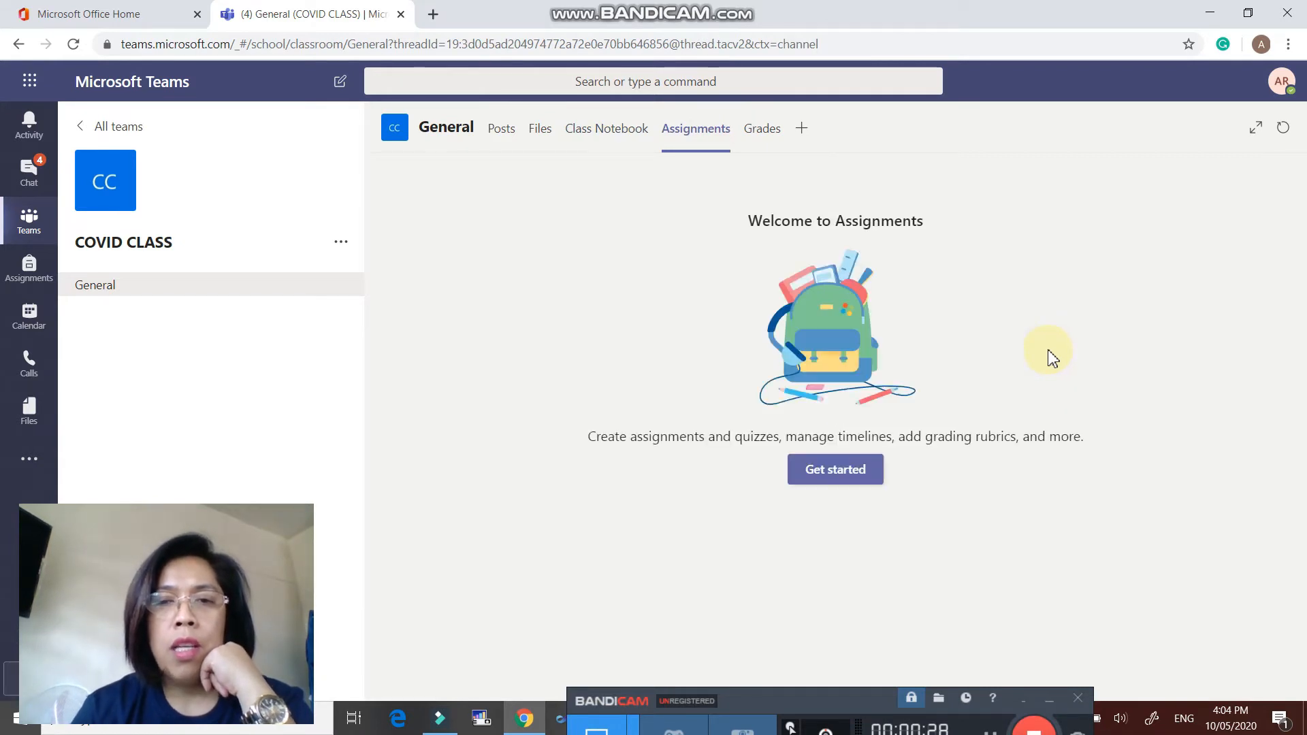
{"action": "left_click", "coordinate": [854, 476]}
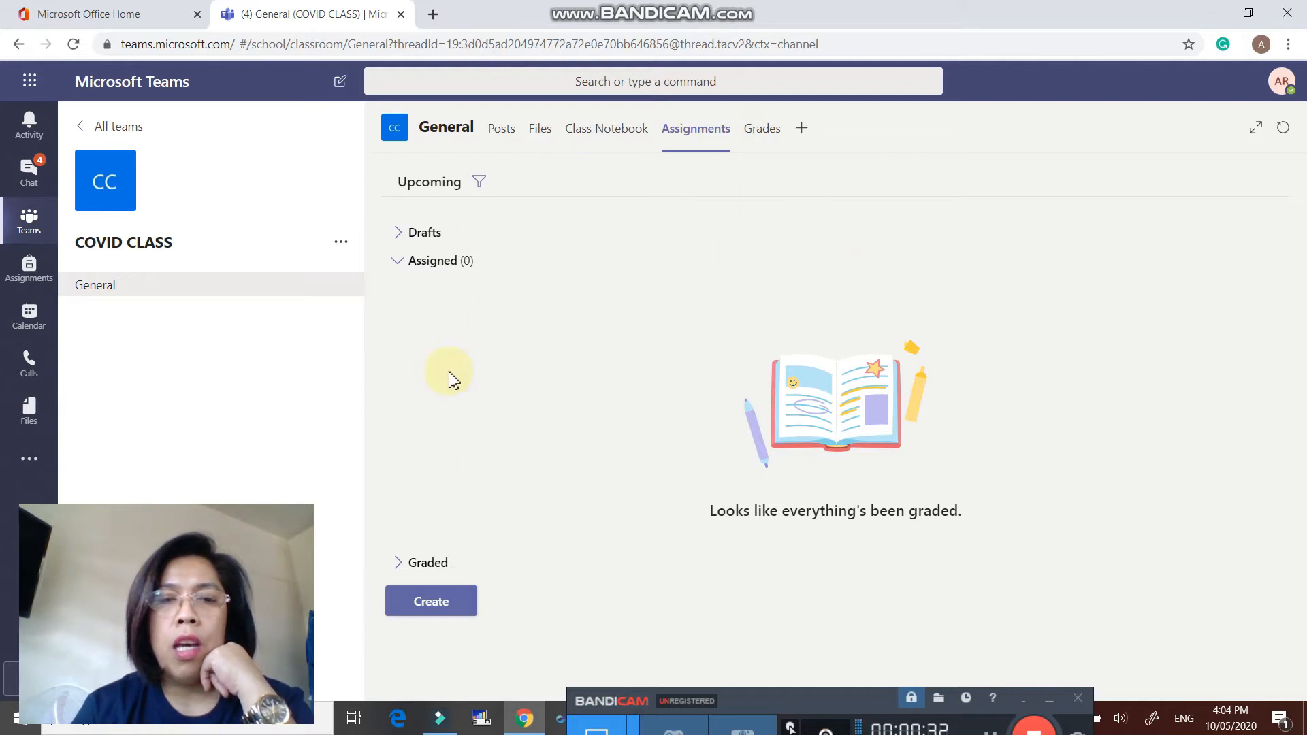
{"action": "left_click", "coordinate": [761, 129]}
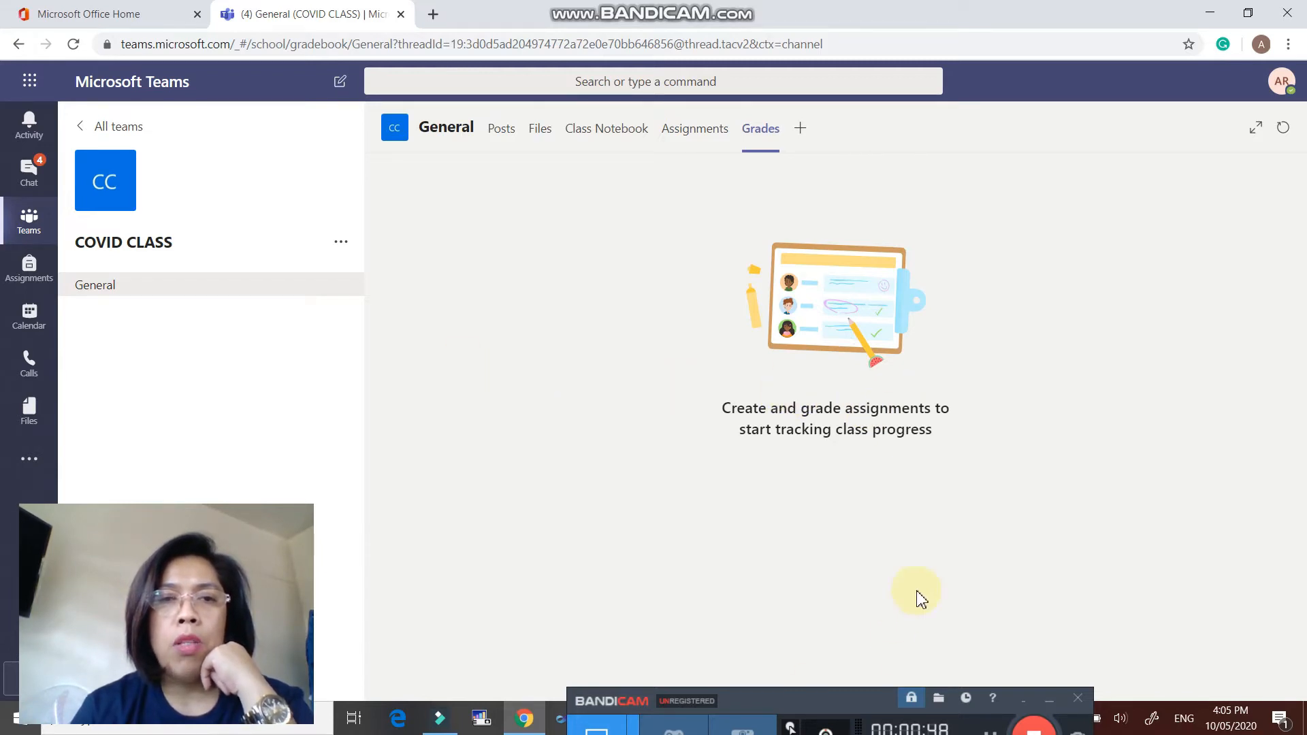
{"action": "left_click", "coordinate": [501, 130]}
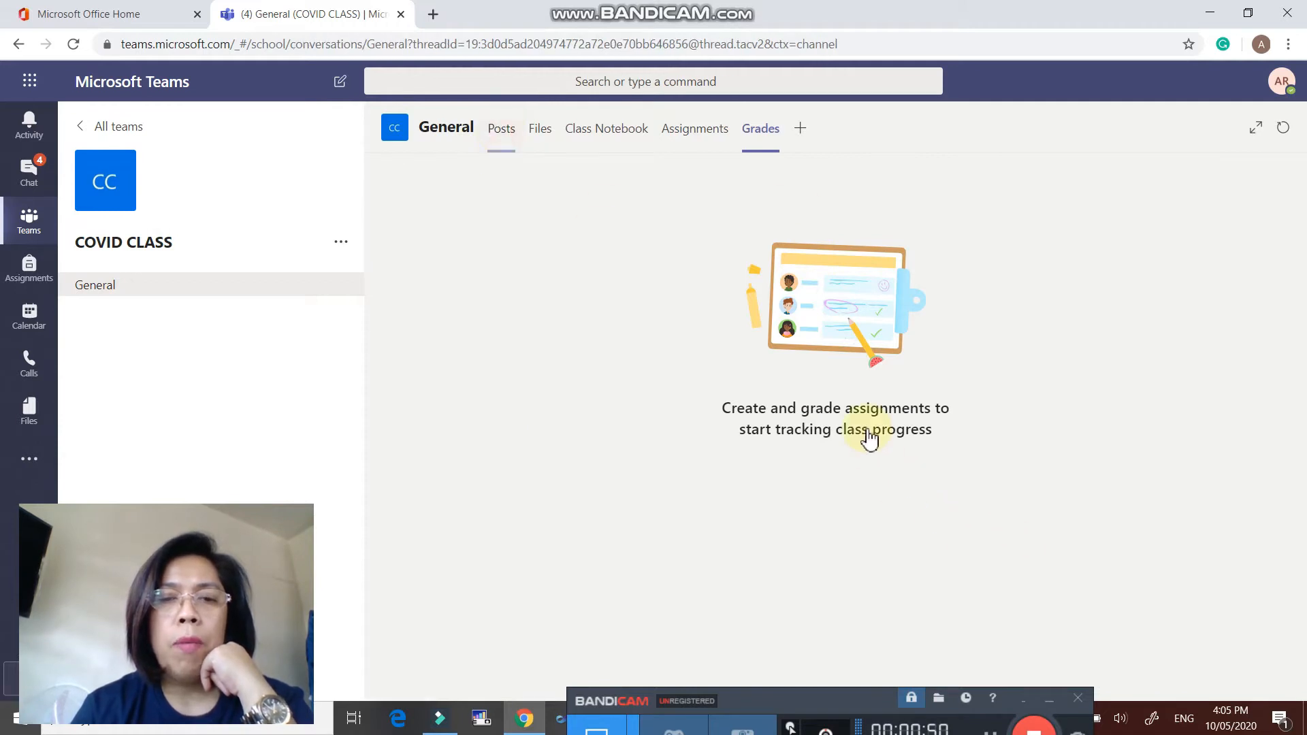
{"action": "left_click", "coordinate": [559, 650]}
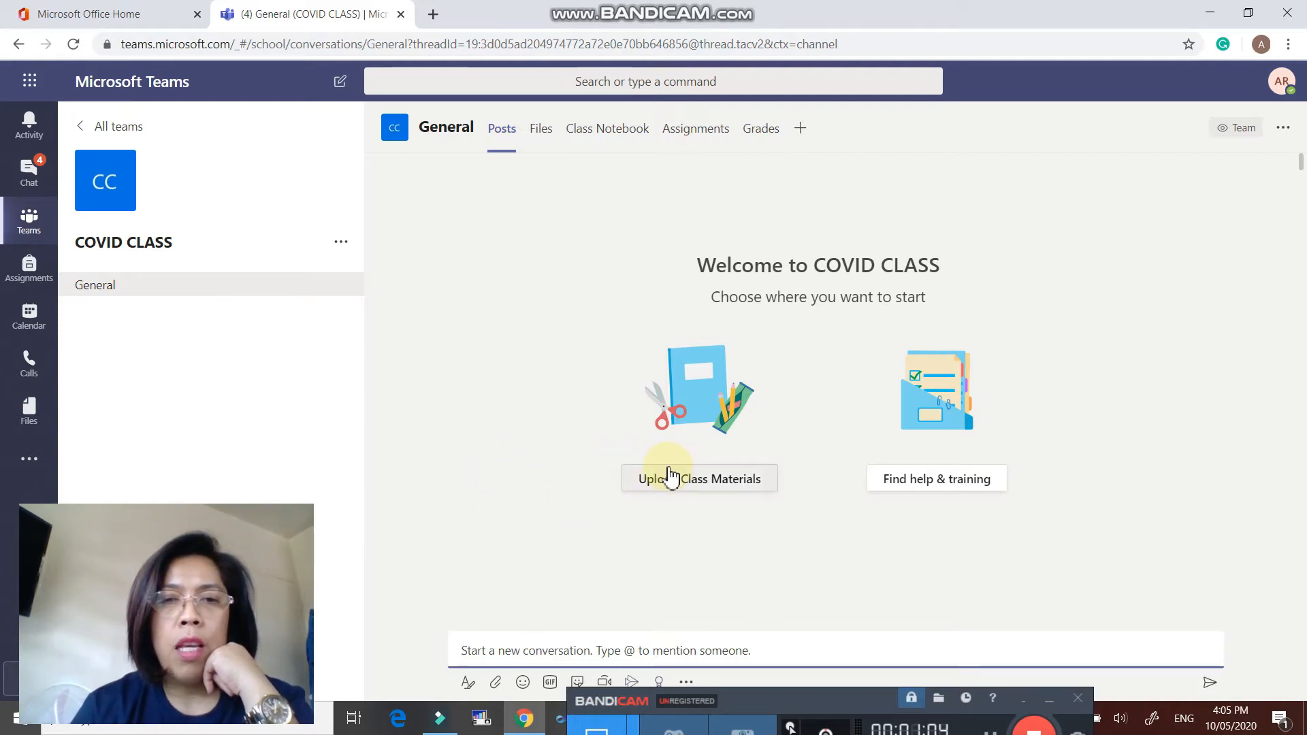
- Create a folder named 'Module' in the General channel files and open it
{"action": "left_click", "coordinate": [538, 137]}
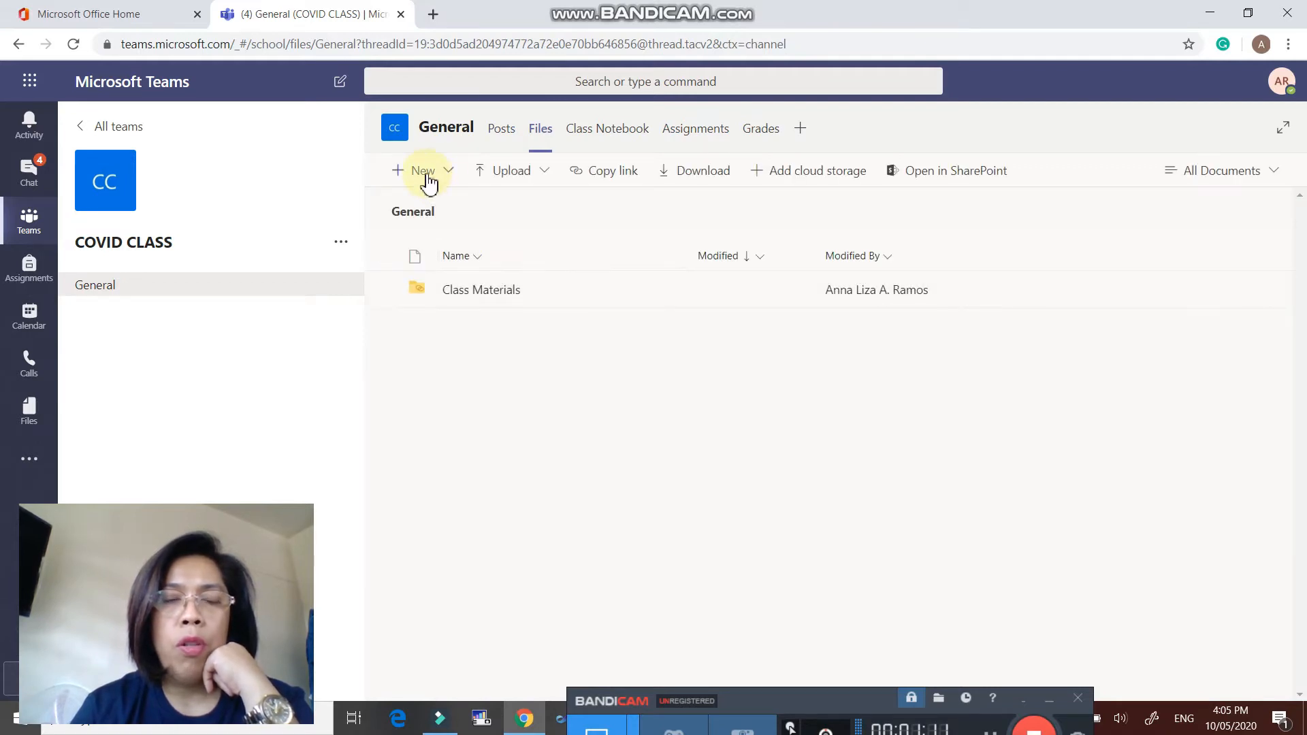
{"action": "left_click", "coordinate": [426, 174]}
{"action": "left_click", "coordinate": [506, 213]}
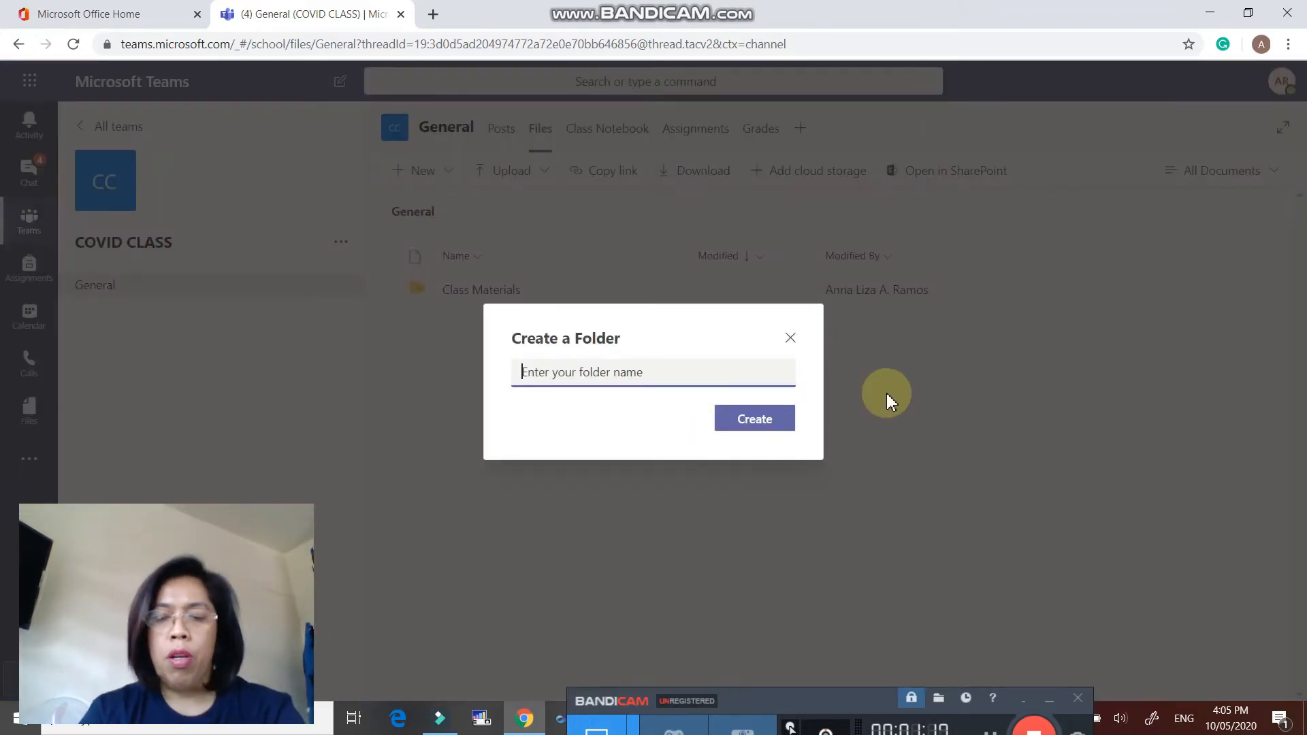
{"action": "type", "text": "Modul"}
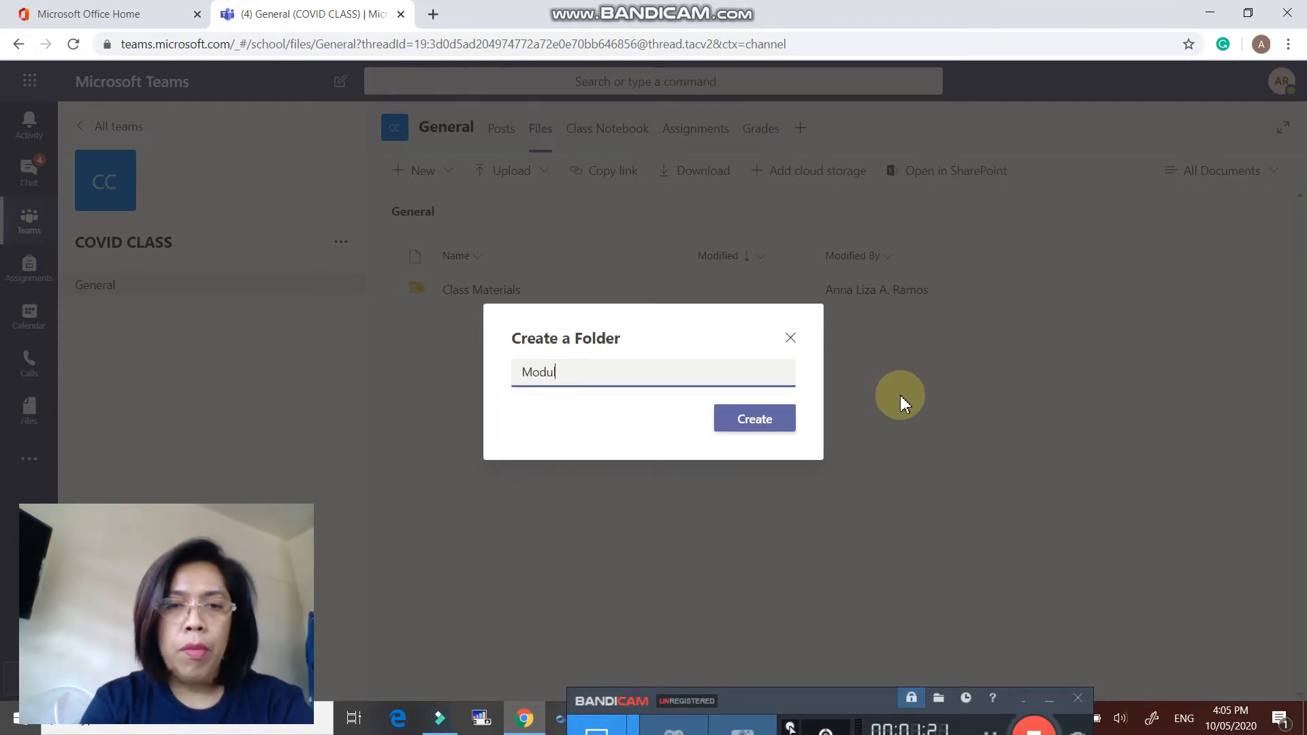
{"action": "type", "text": "e"}
{"action": "left_click", "coordinate": [754, 420]}
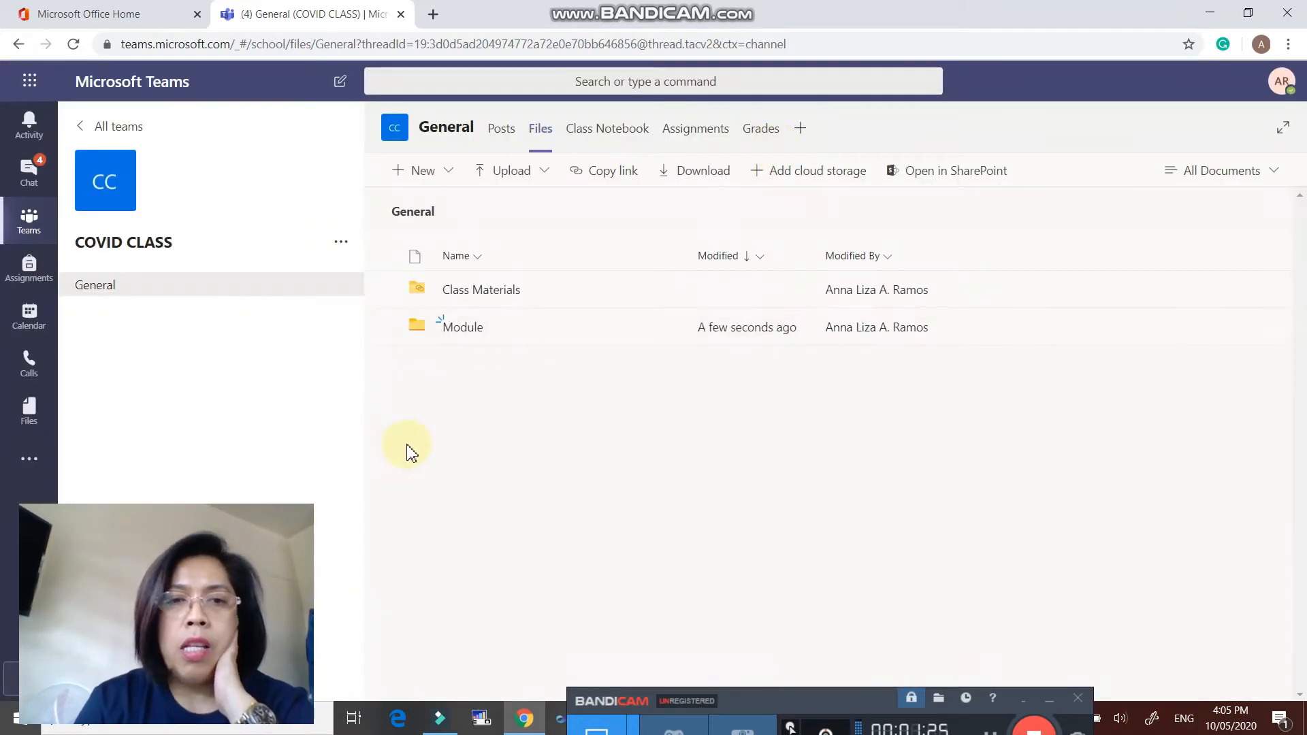
{"action": "left_click", "coordinate": [465, 328]}
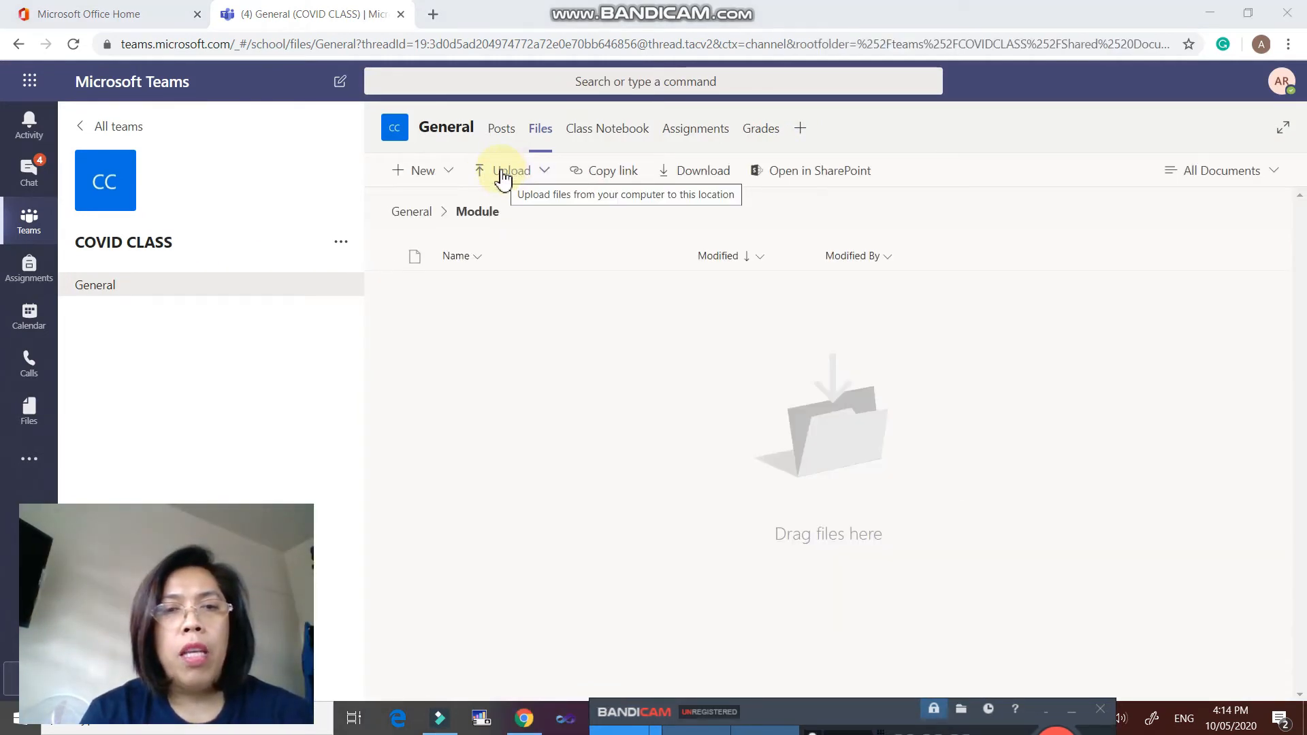
- Upload Introduction to OOP2.docx from the computer into the Module folder
{"action": "left_click", "coordinate": [502, 175]}
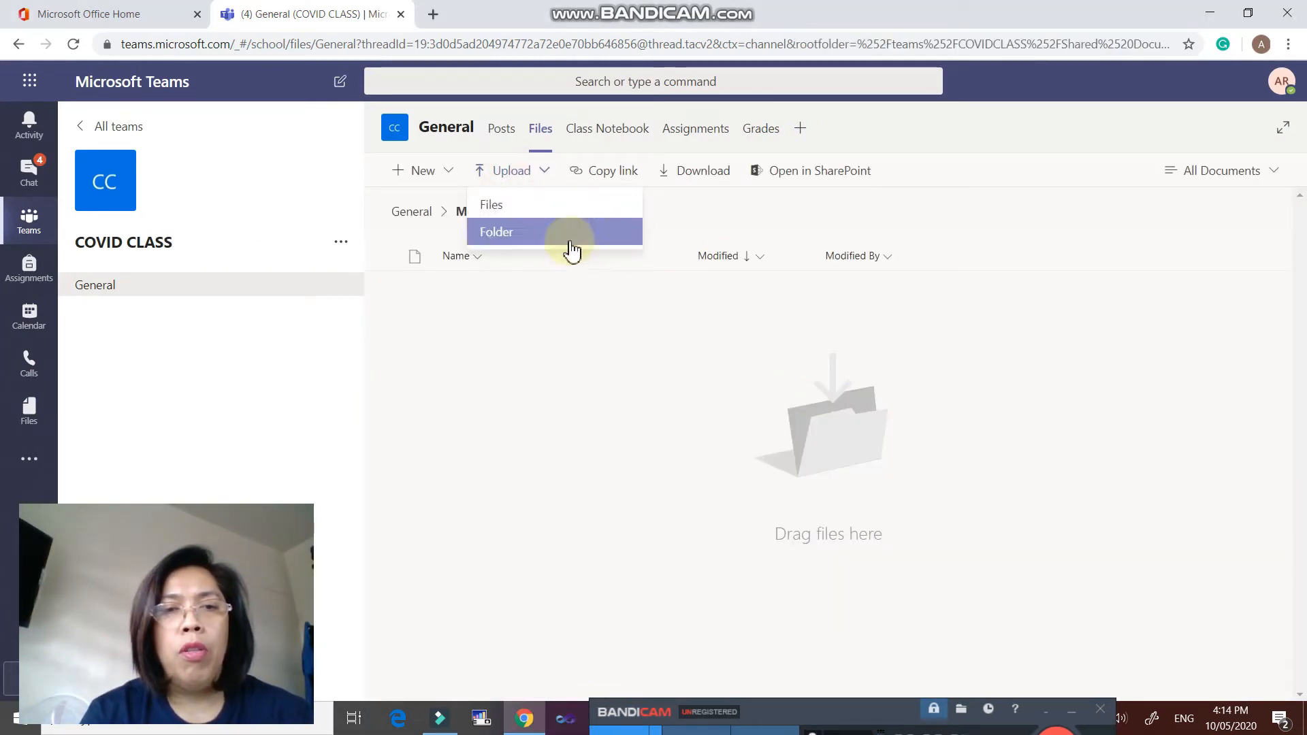
{"action": "left_click", "coordinate": [504, 205]}
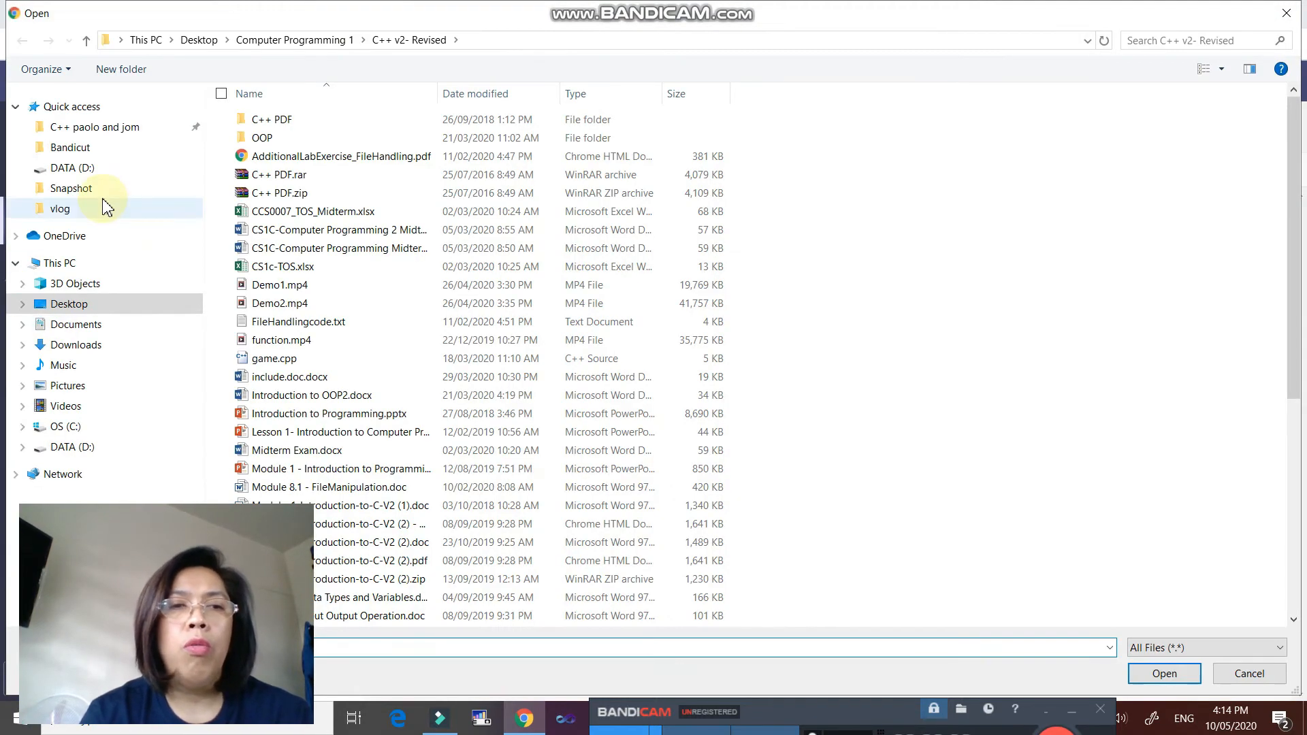
{"action": "left_click", "coordinate": [292, 396]}
{"action": "left_click", "coordinate": [1164, 673]}
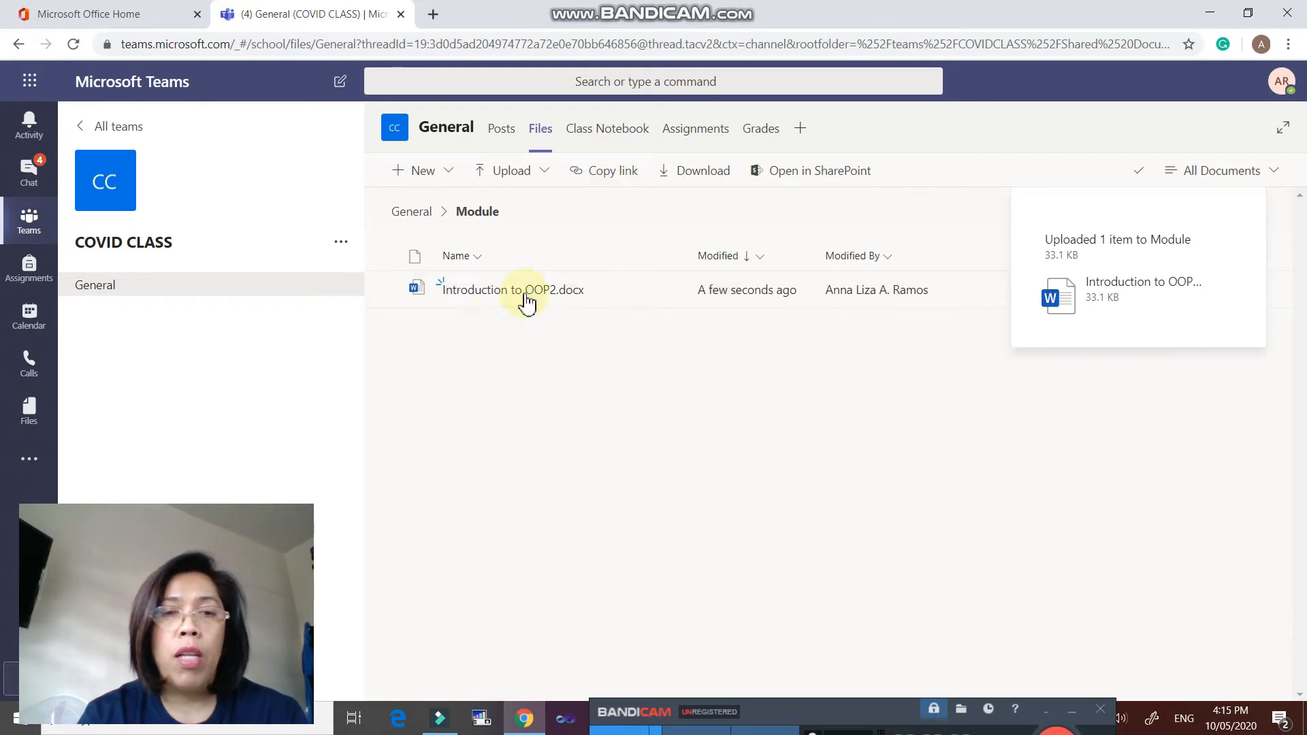
- Dismiss the folder's Get link dialog without copying, then go to the Class Notebook
{"action": "left_click", "coordinate": [608, 182]}
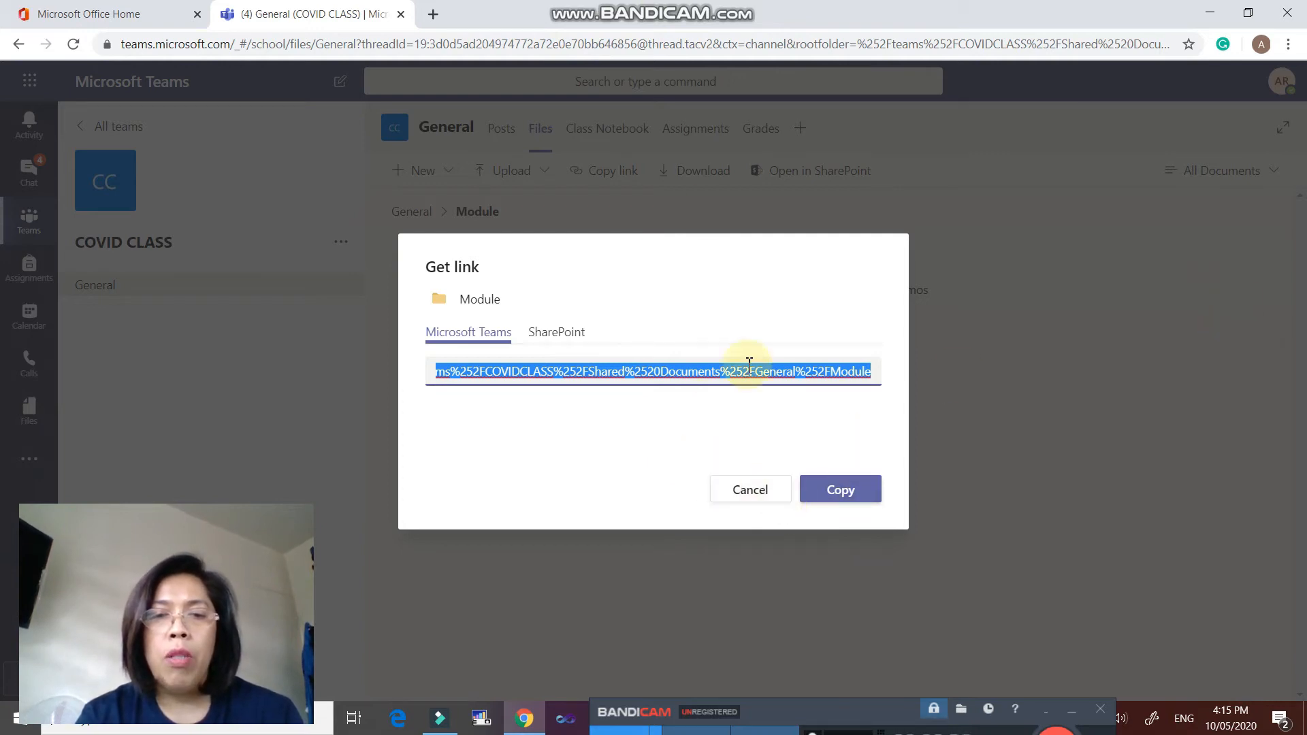
{"action": "left_click", "coordinate": [754, 490]}
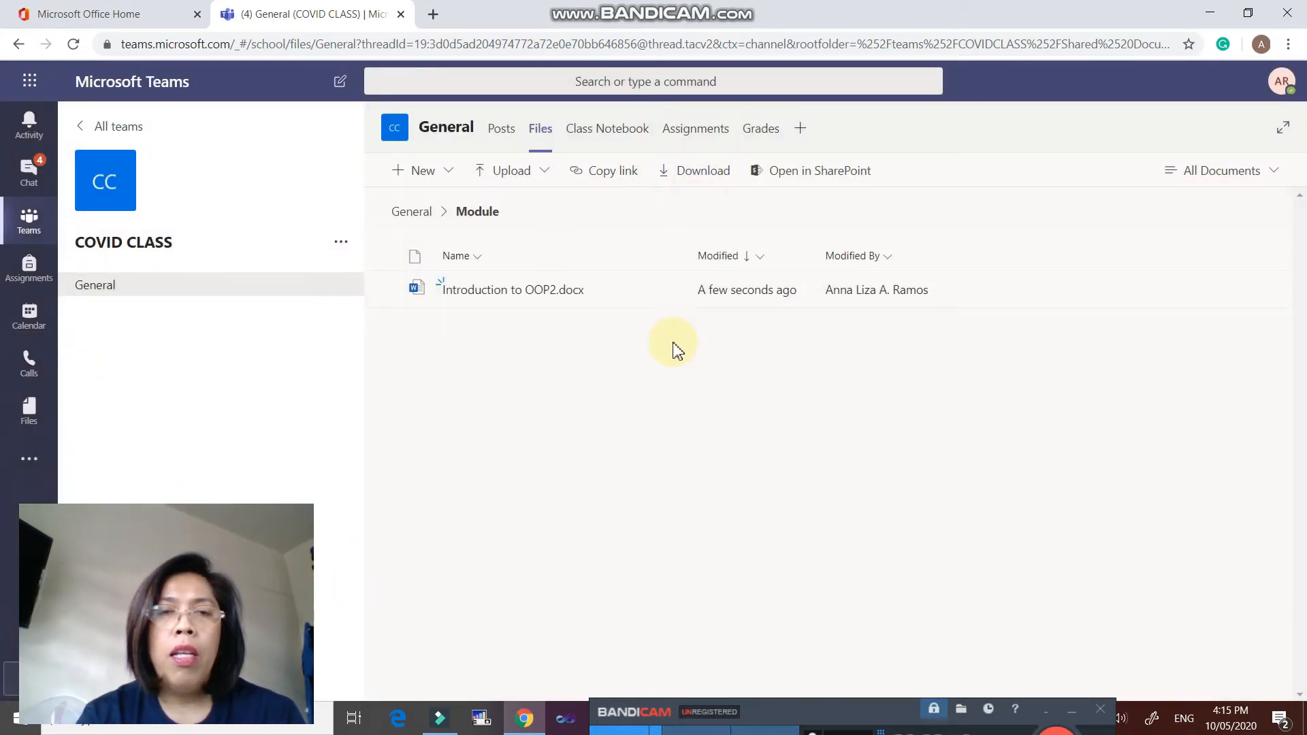
{"action": "left_click", "coordinate": [612, 132]}
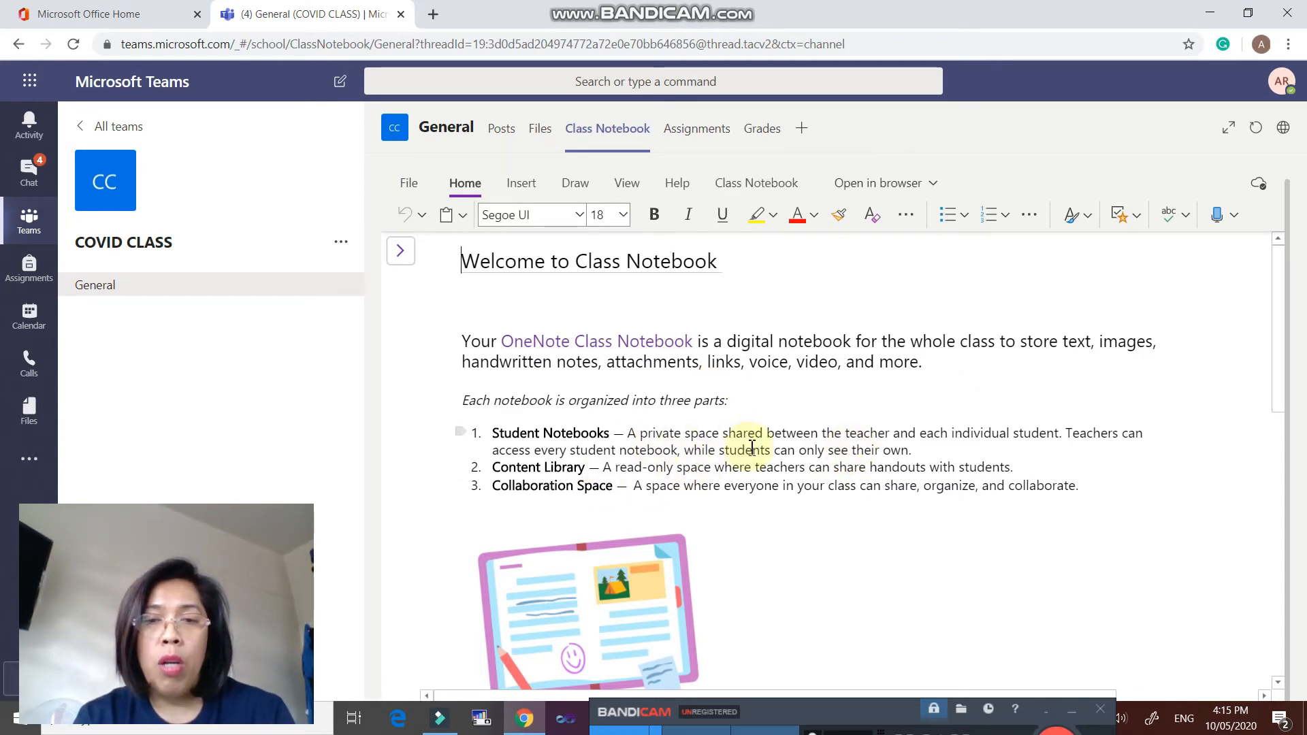
- Look over the Class Notebook welcome page, then switch to the Assignments list
{"action": "left_click", "coordinate": [864, 493]}
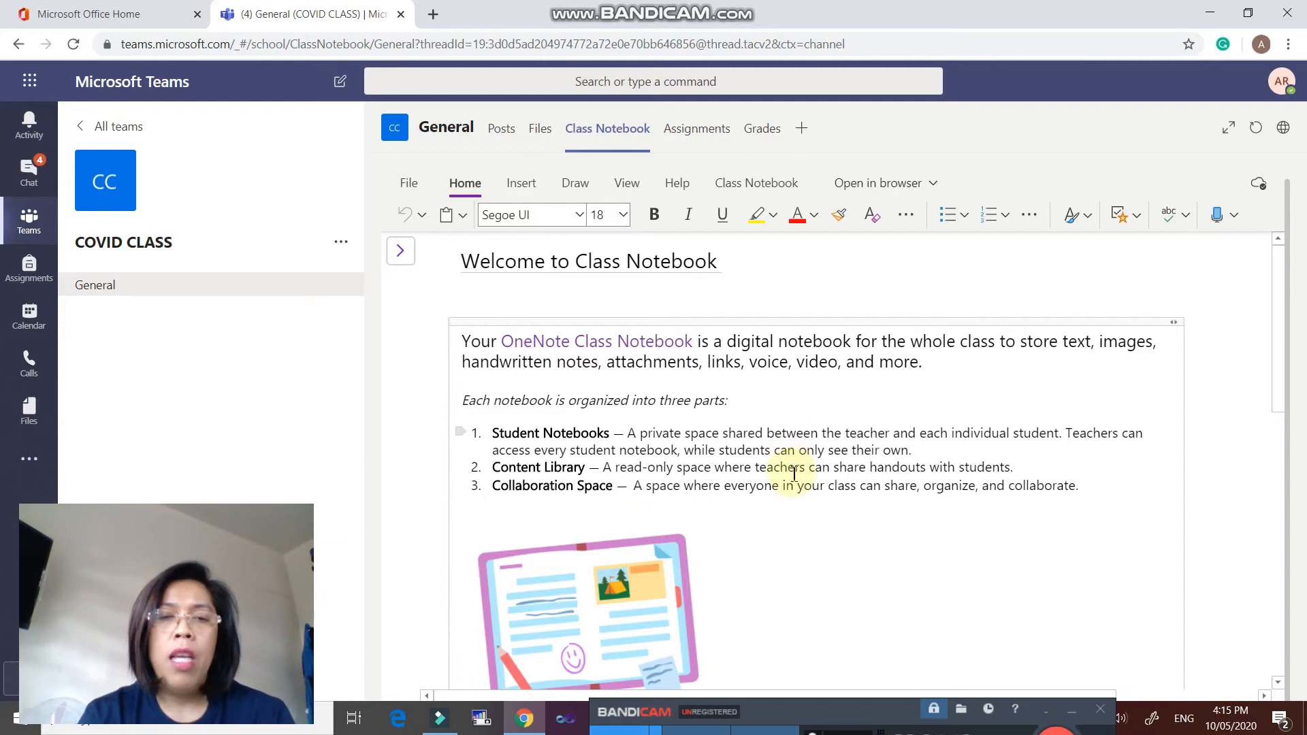
{"action": "left_click", "coordinate": [696, 128]}
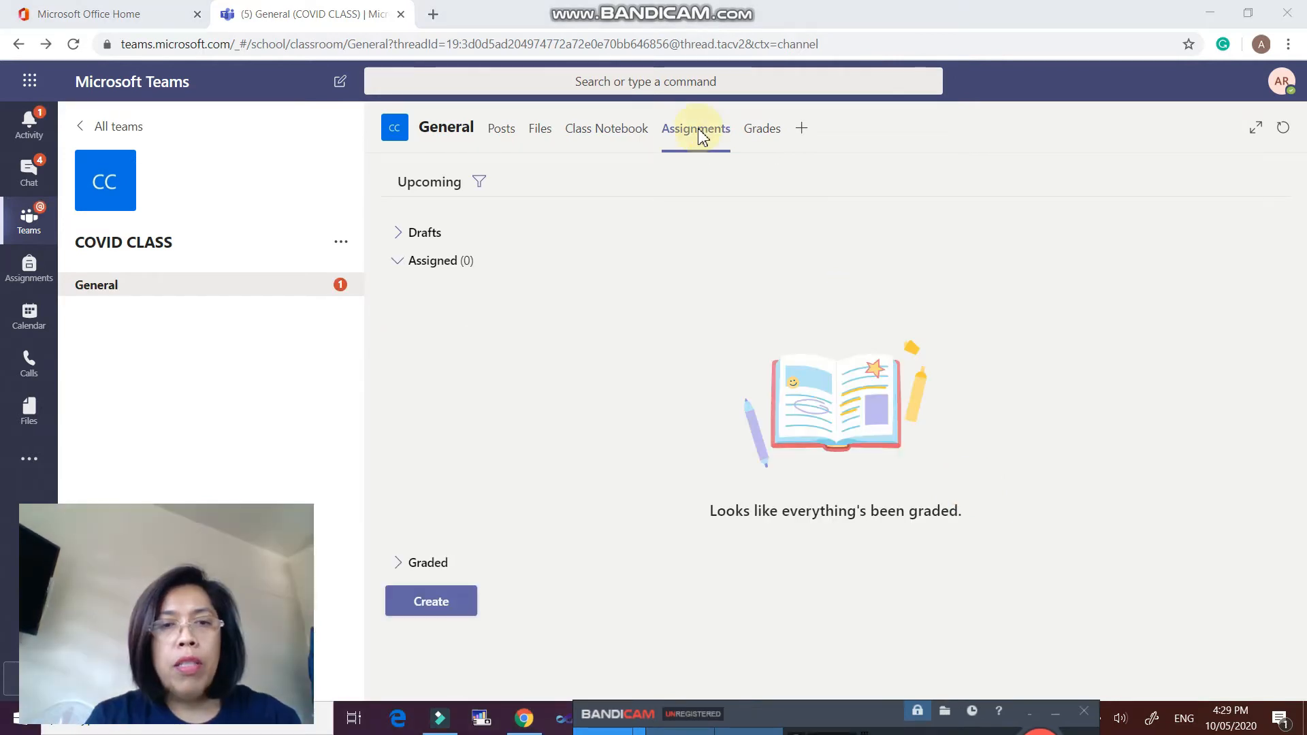
- Create an assignment 'Programming' with instructions 'Please read the module', worth 50 points
{"action": "left_click", "coordinate": [423, 616]}
{"action": "left_click", "coordinate": [458, 515]}
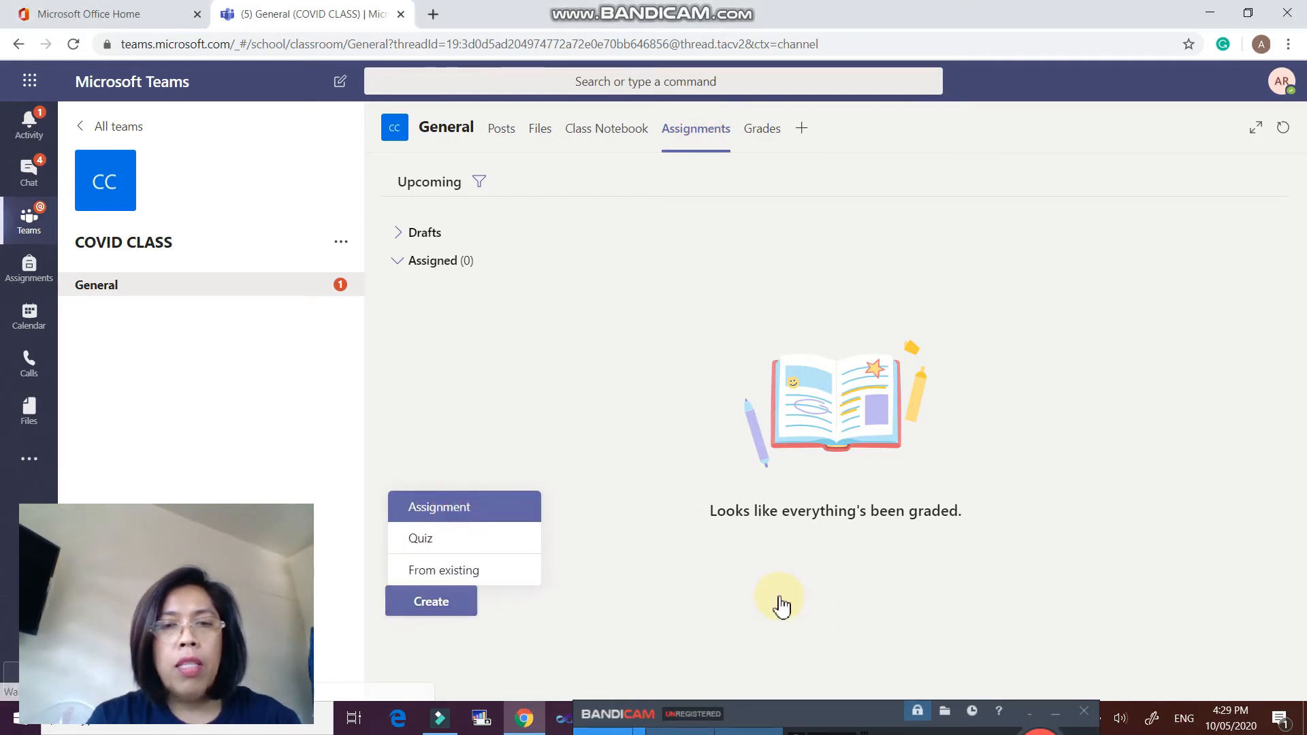
{"action": "left_click", "coordinate": [538, 281]}
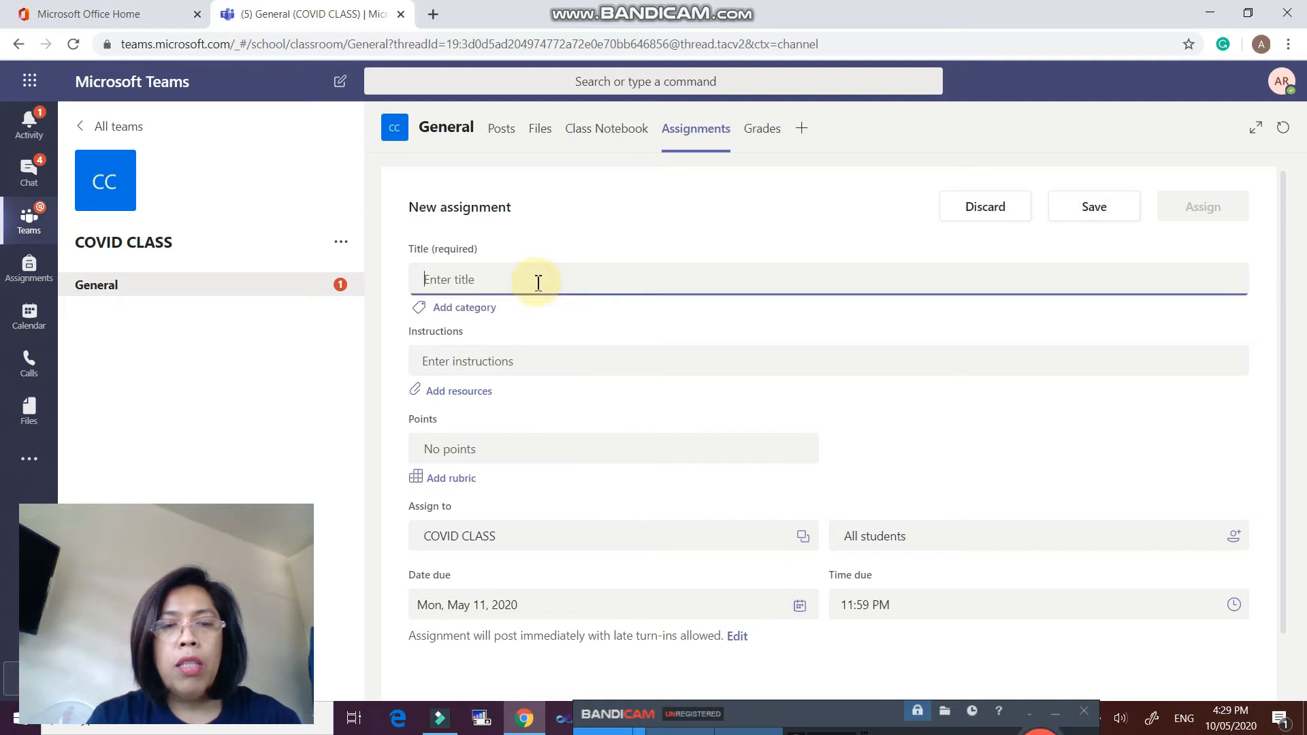
{"action": "type", "text": "Programming"}
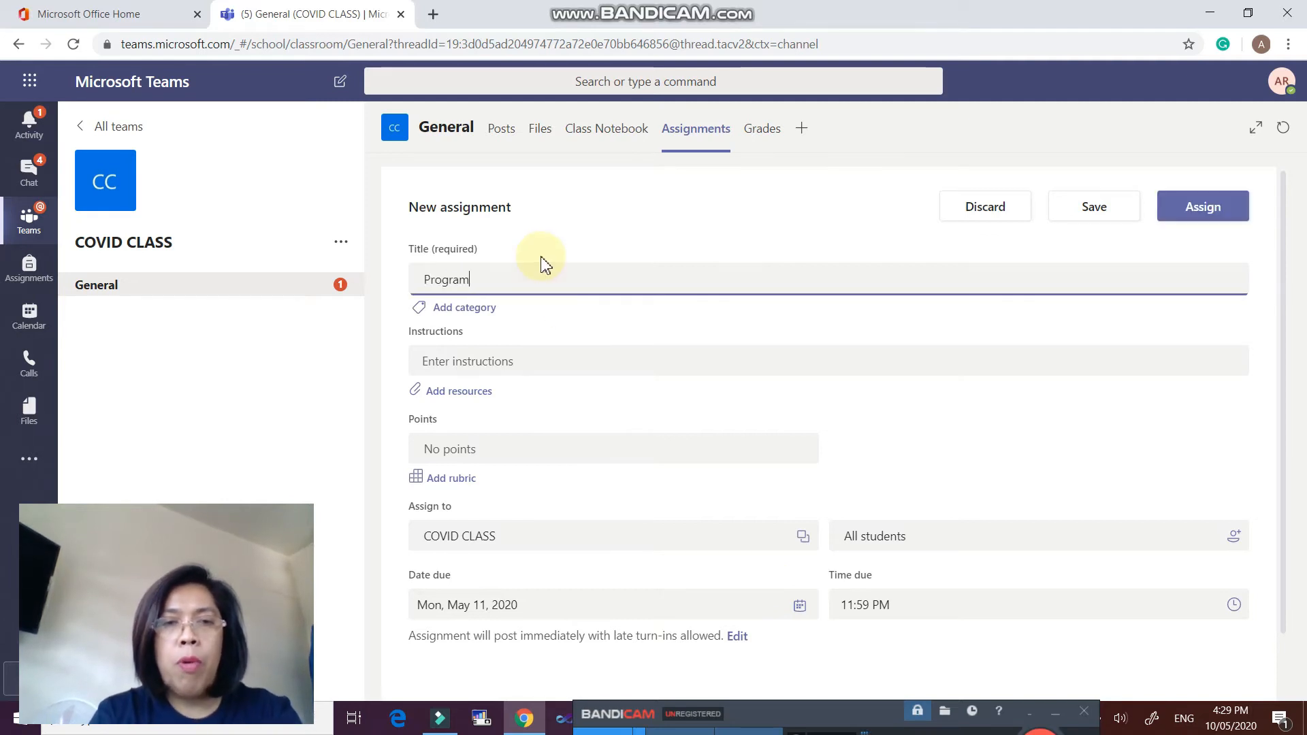
{"action": "left_click", "coordinate": [490, 361]}
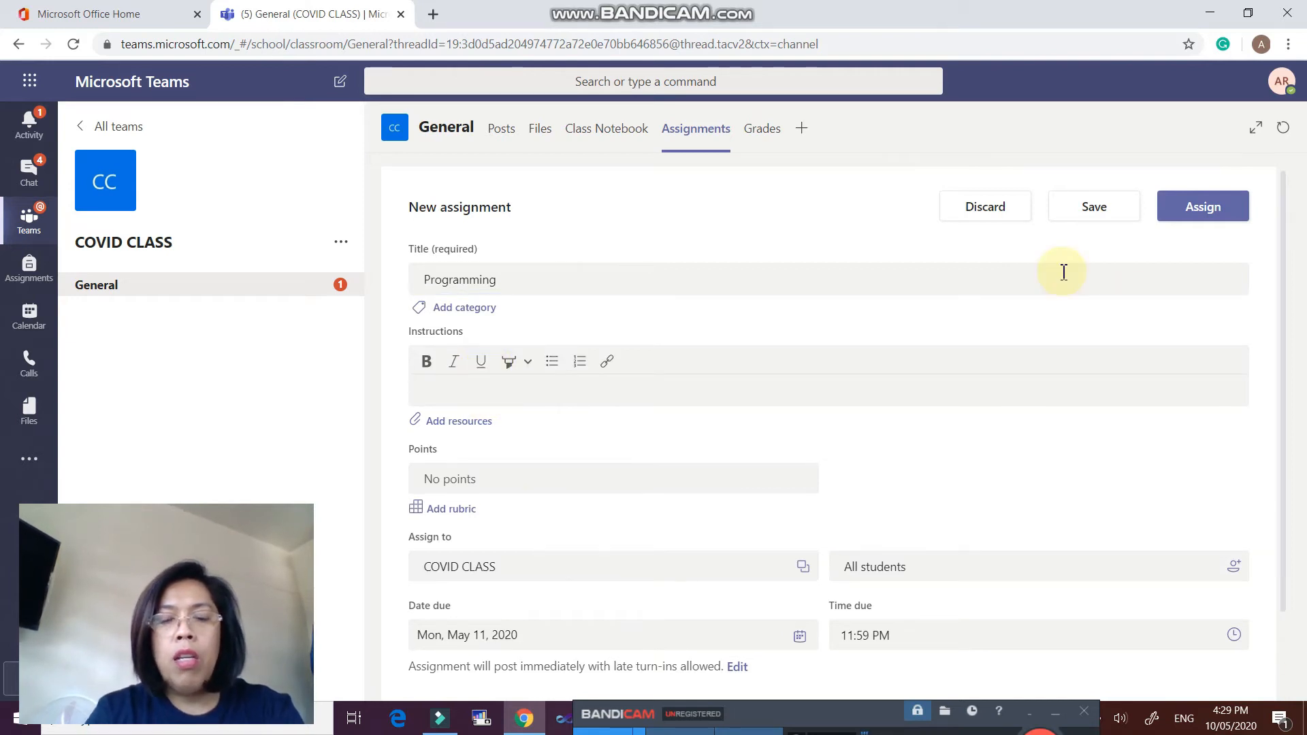
{"action": "type", "text": "Please read the module"}
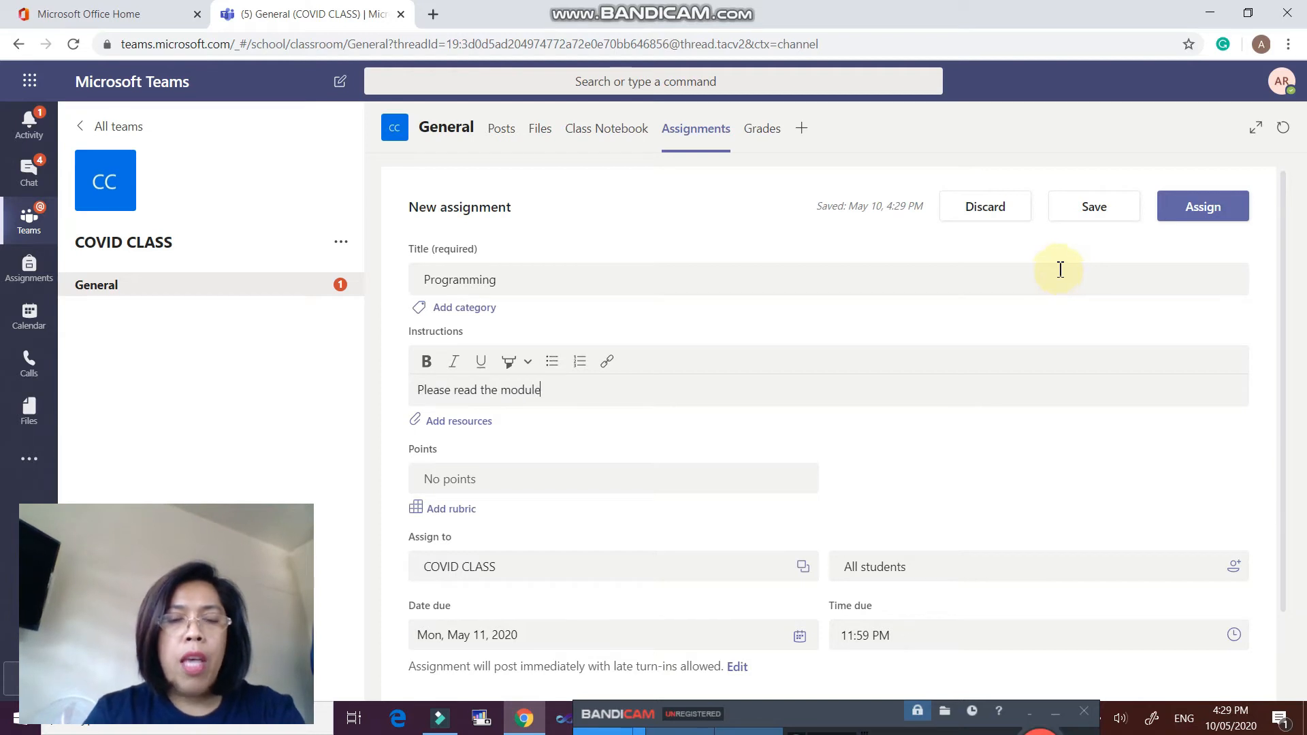
{"action": "left_click", "coordinate": [490, 478]}
{"action": "type", "text": "50"}
- Set the assignment's due date to May 19, 2020
{"action": "scroll", "coordinate": [575, 493], "scroll_direction": "down", "scroll_amount": 1}
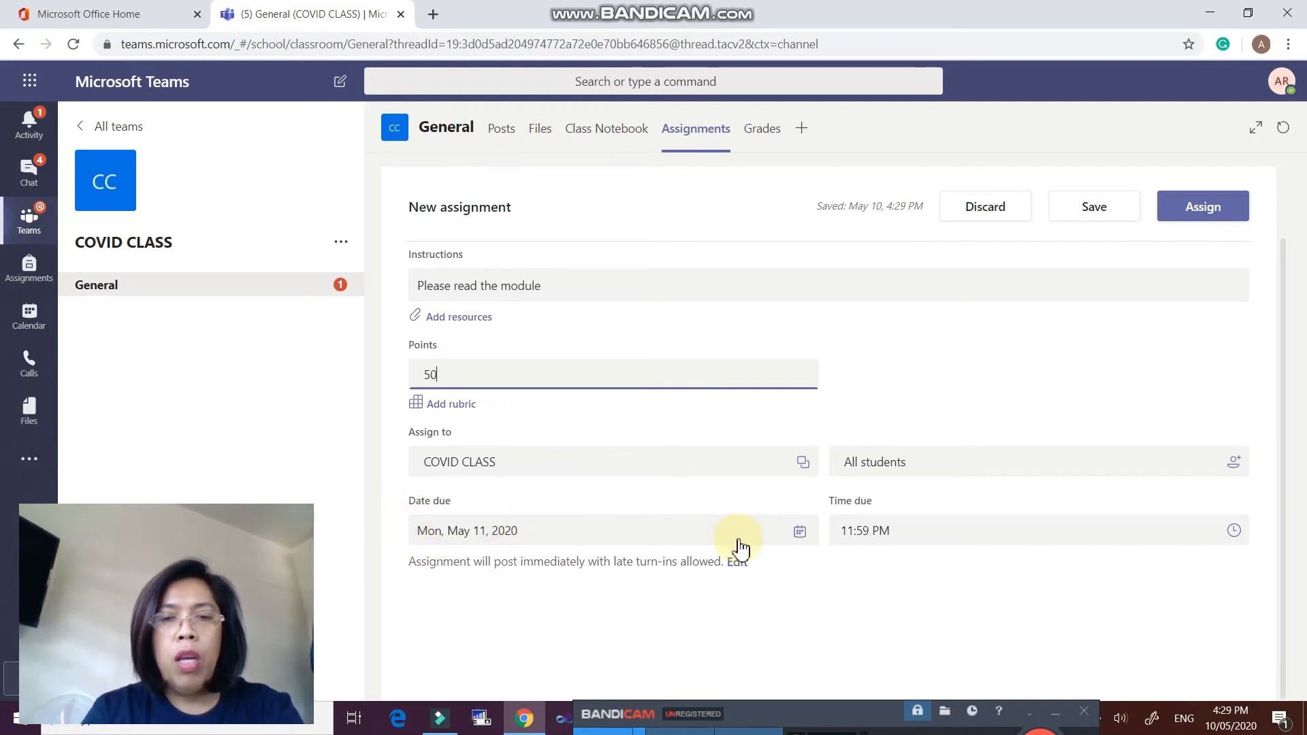
{"action": "left_click", "coordinate": [799, 531]}
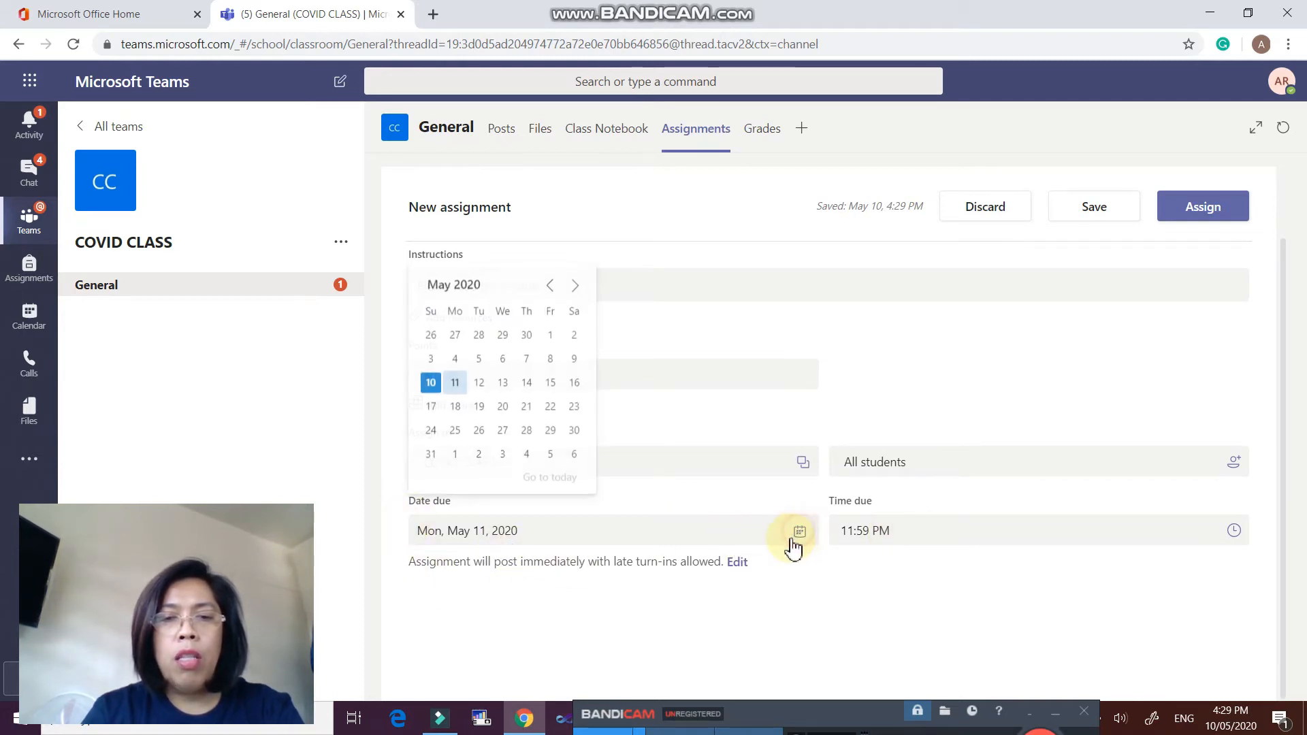
{"action": "left_click", "coordinate": [480, 408]}
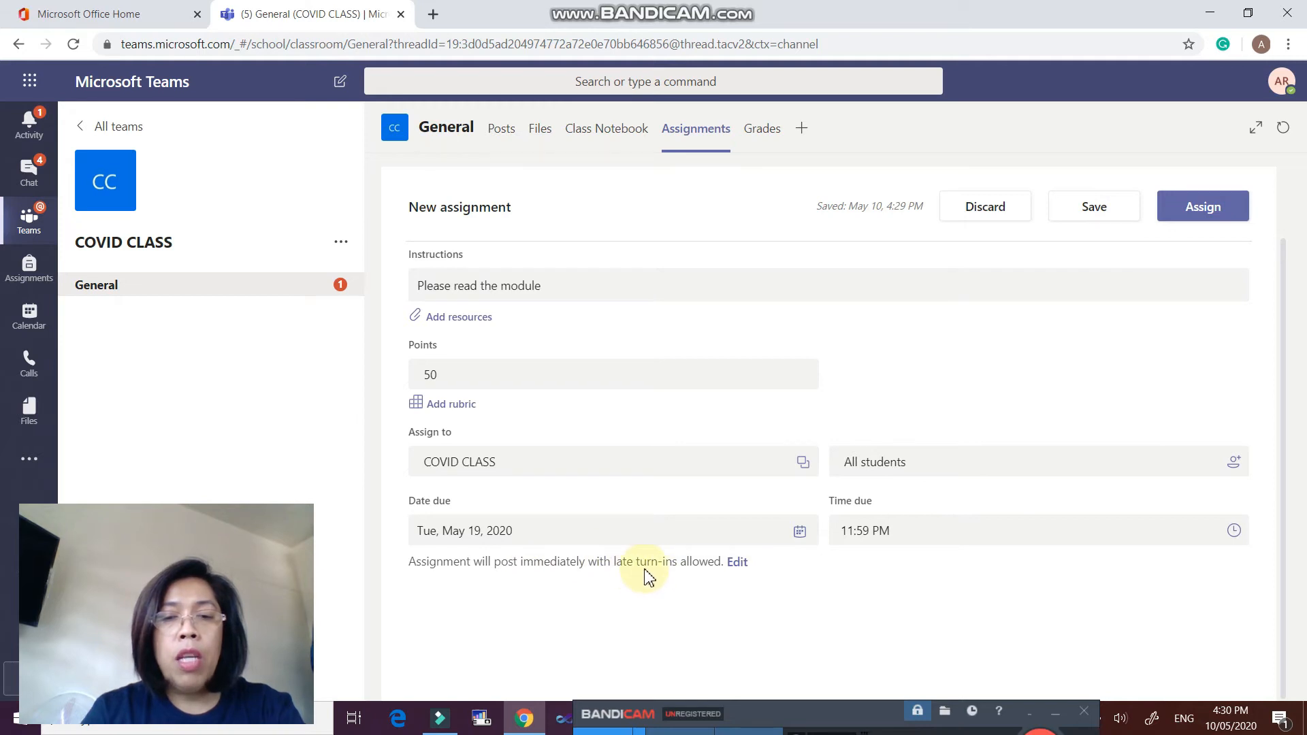
{"action": "left_click", "coordinate": [739, 564]}
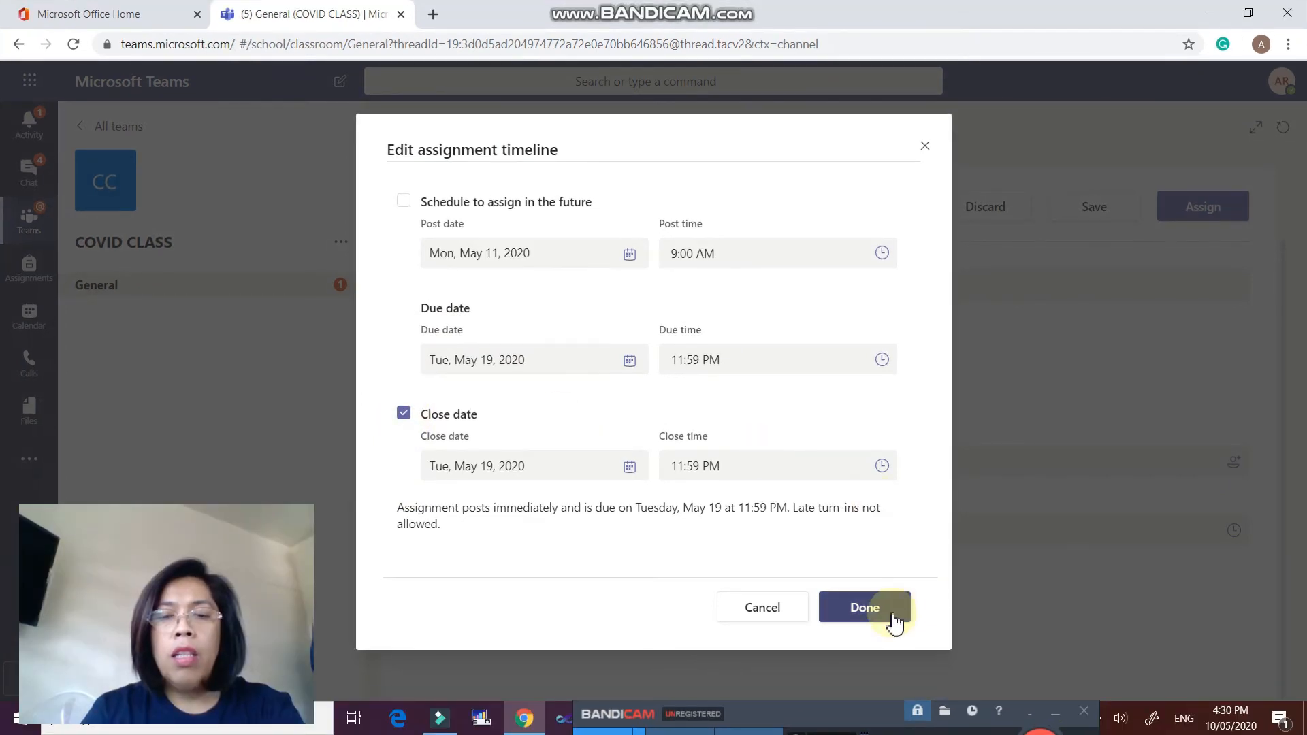
- Confirm the close date, assign Programming to the class, and open the posted assignment
{"action": "left_click", "coordinate": [864, 608]}
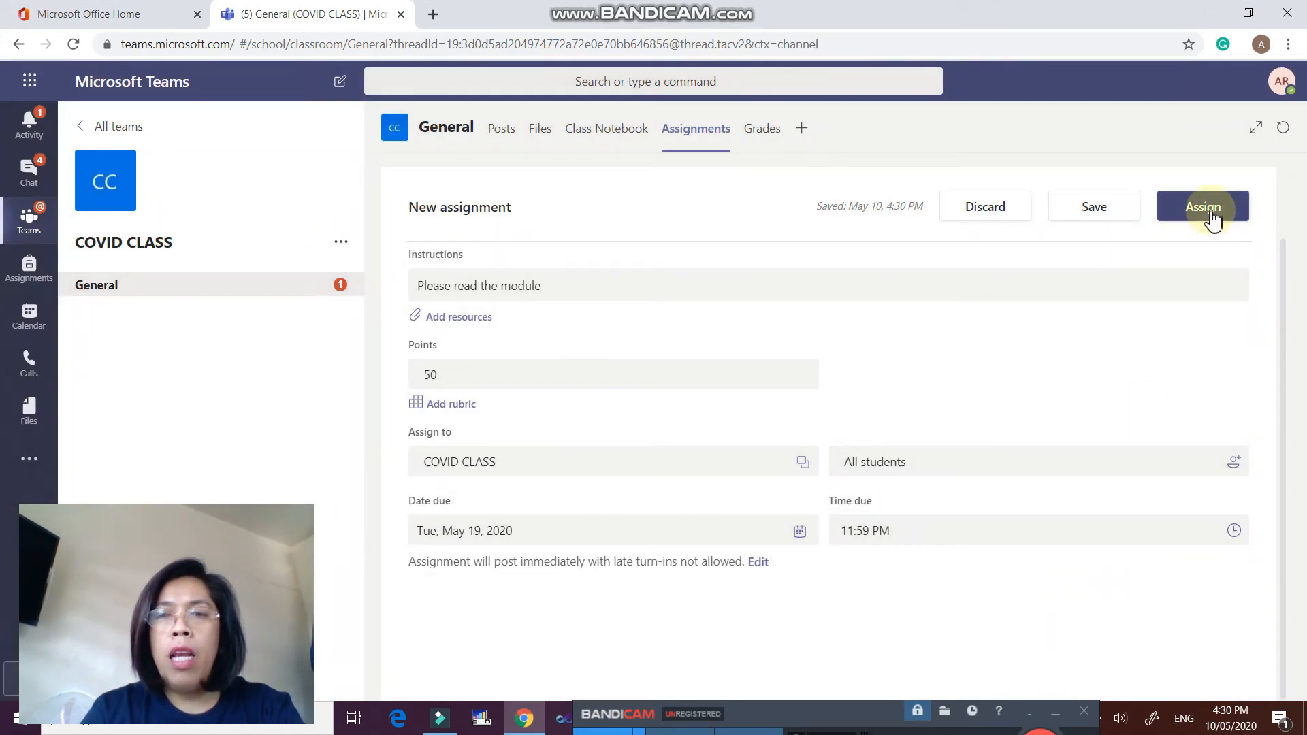
{"action": "left_click", "coordinate": [1208, 215]}
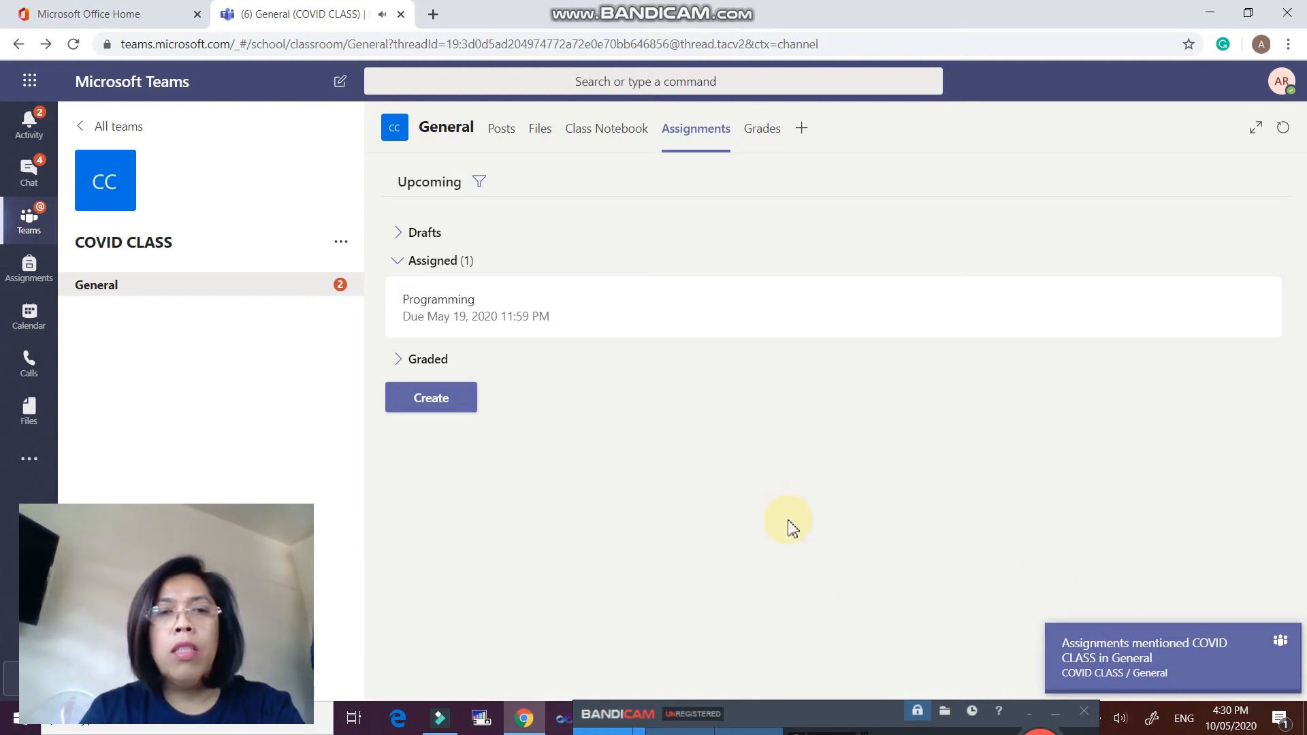
{"action": "left_click", "coordinate": [501, 306]}
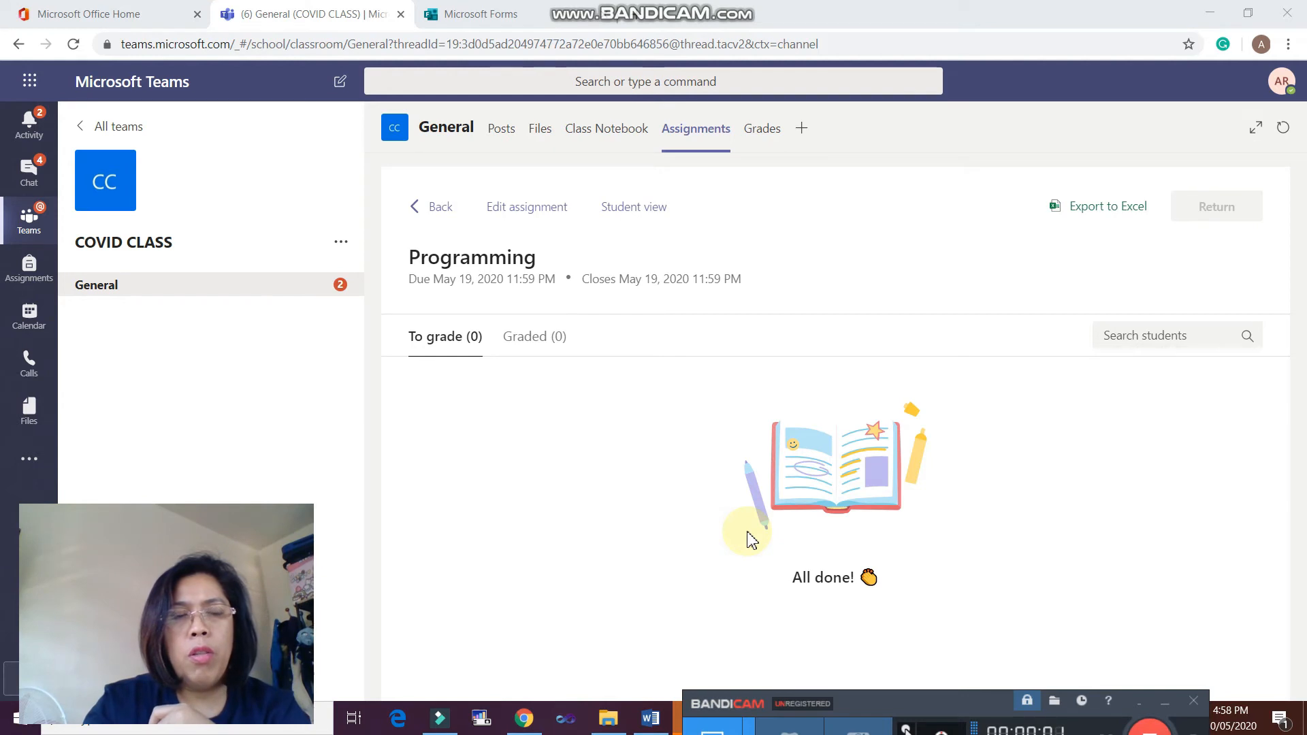
- Back in Assignments, start a Quiz and create a new blank quiz form
{"action": "left_click", "coordinate": [18, 44]}
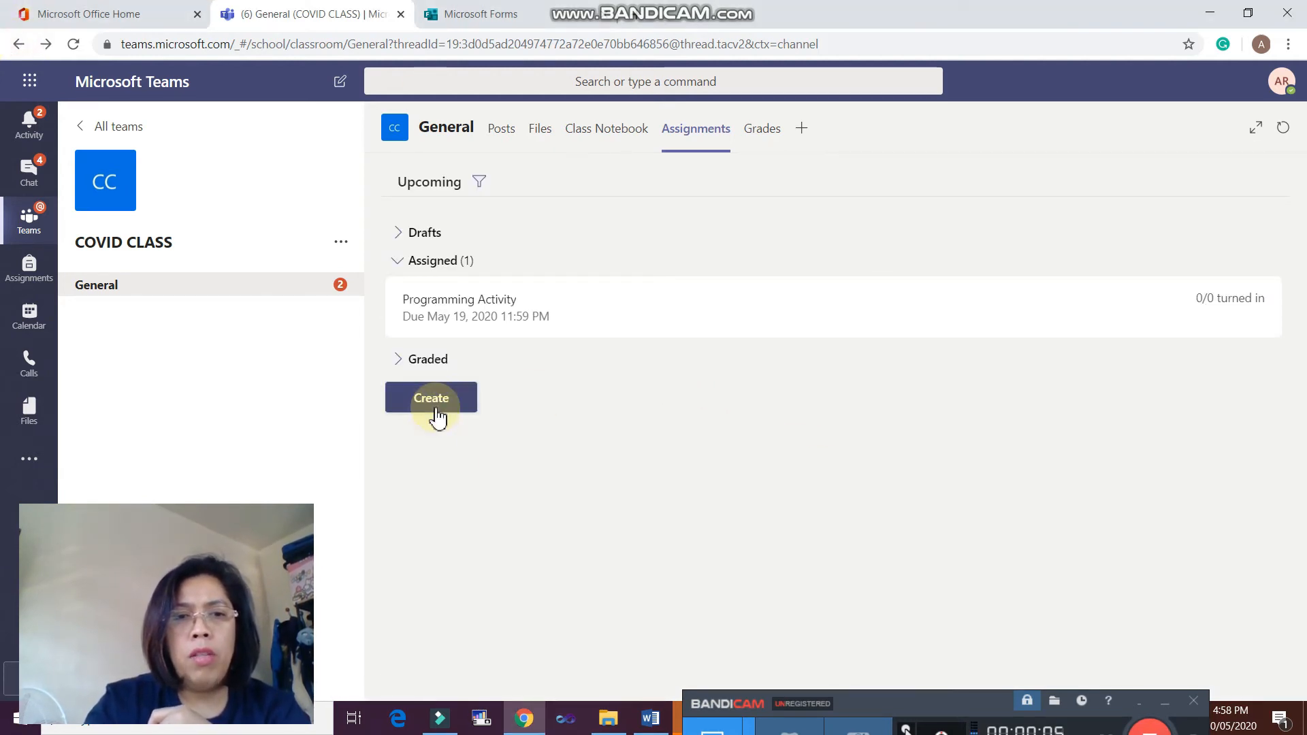
{"action": "left_click", "coordinate": [439, 406]}
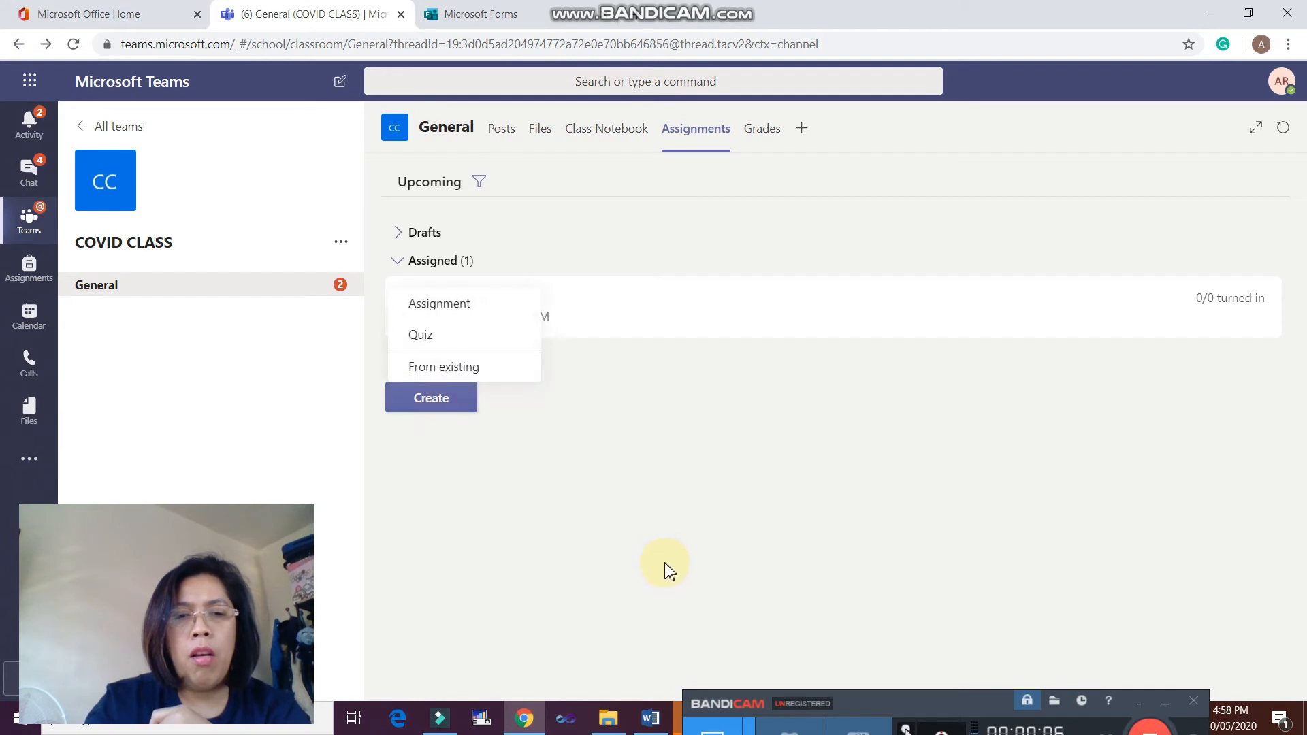
{"action": "left_click", "coordinate": [442, 334]}
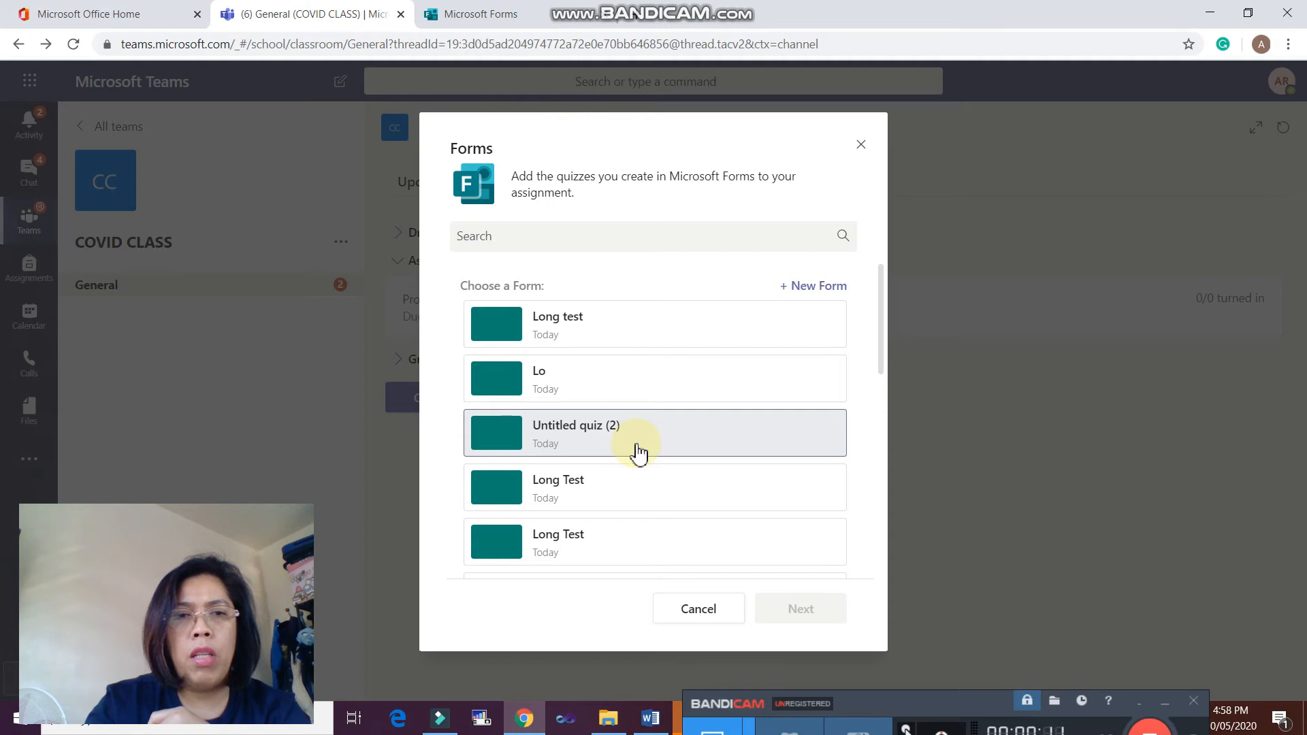
{"action": "left_click", "coordinate": [783, 285]}
{"action": "left_click", "coordinate": [225, 382]}
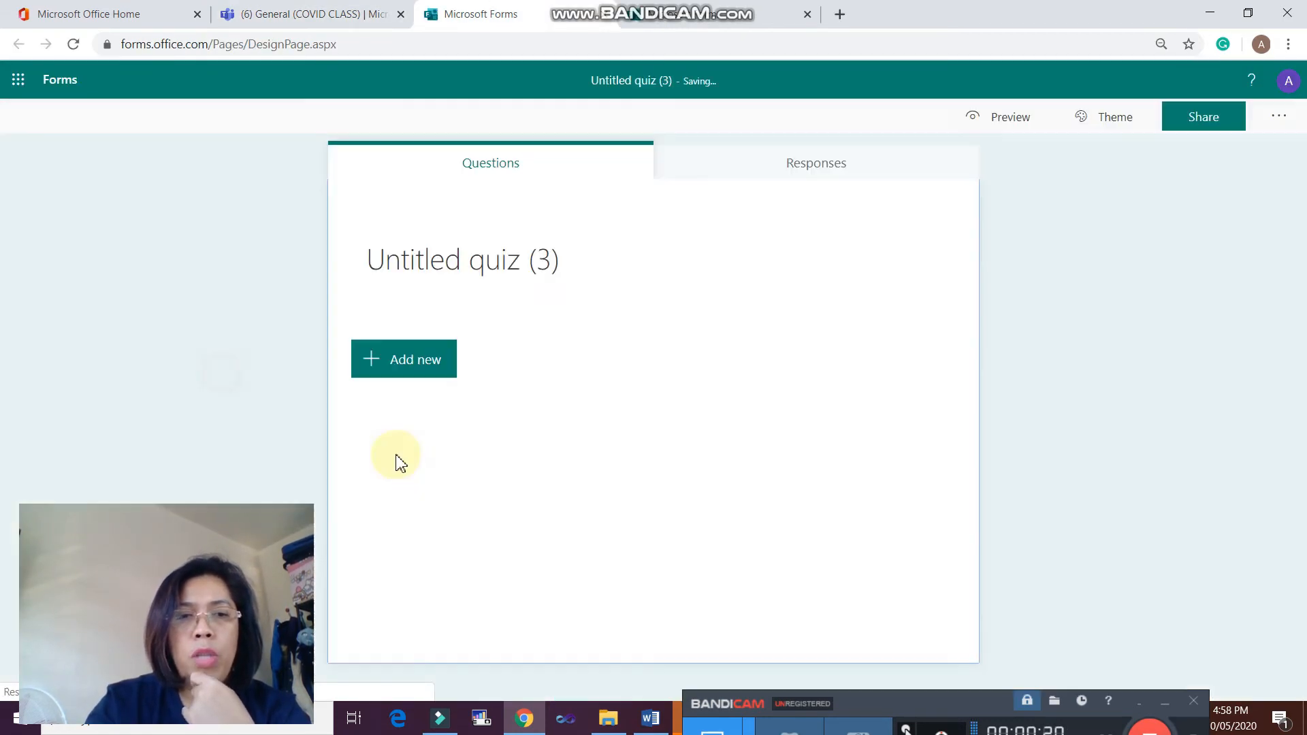
- Title the quiz 'Short Quiz' and add choice question 1, 'Computer came from the word?'
{"action": "left_click", "coordinate": [480, 257]}
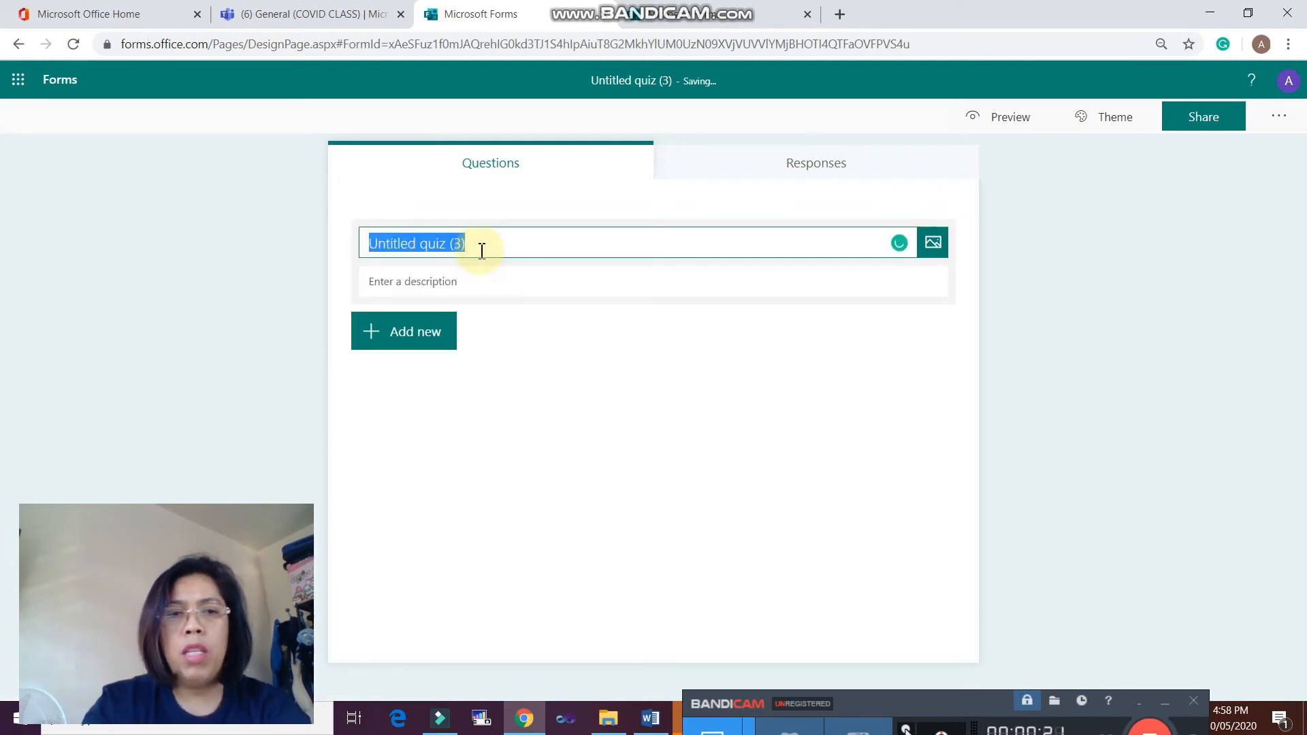
{"action": "type", "text": "Short Quiz"}
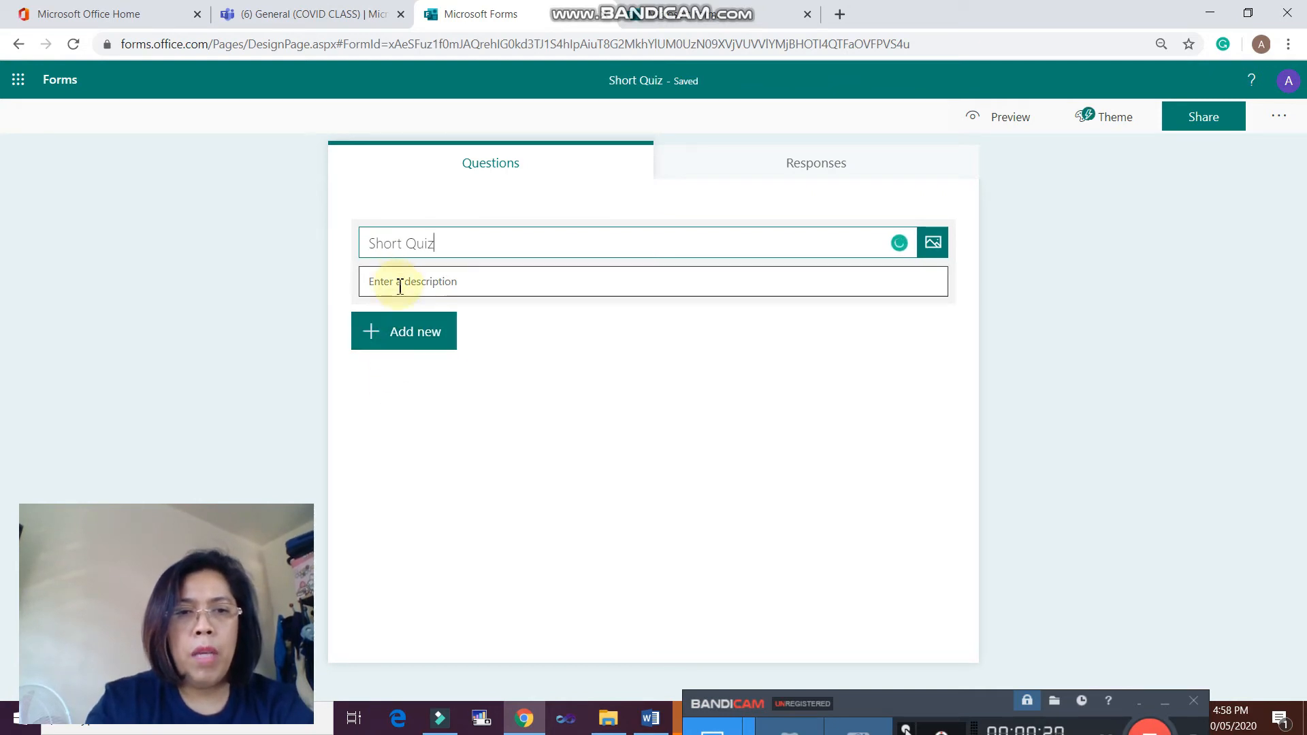
{"action": "left_click", "coordinate": [398, 338]}
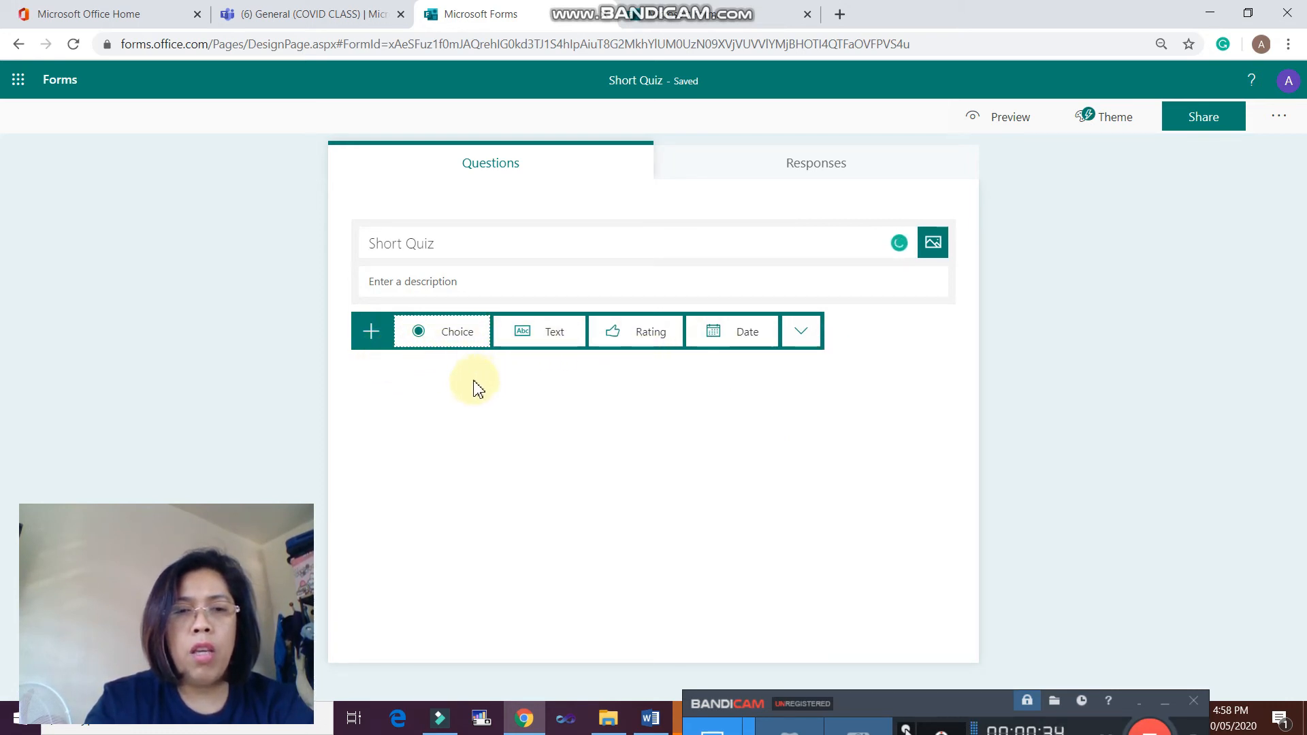
{"action": "left_click", "coordinate": [444, 343]}
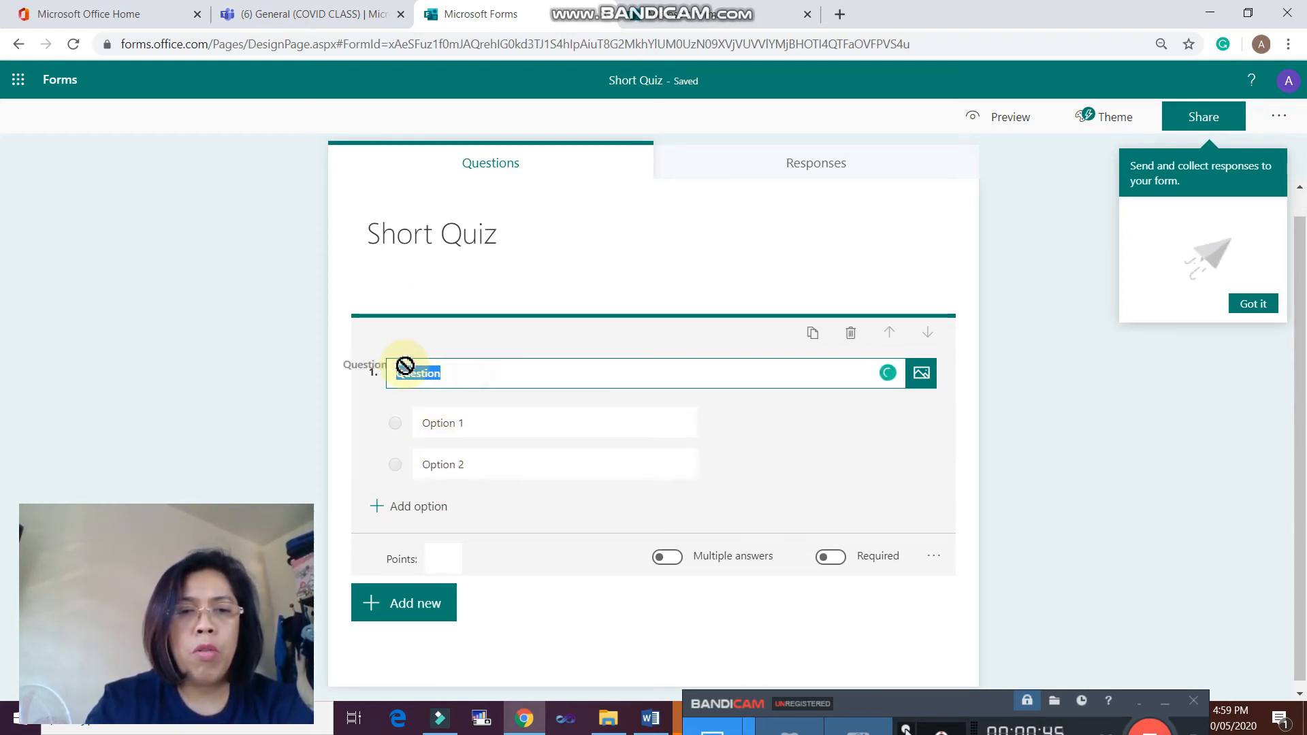
{"action": "left_click", "coordinate": [468, 375]}
{"action": "left_click_drag", "start_coordinate": [445, 378], "coordinate": [379, 373]}
{"action": "type", "text": "Qompute"}
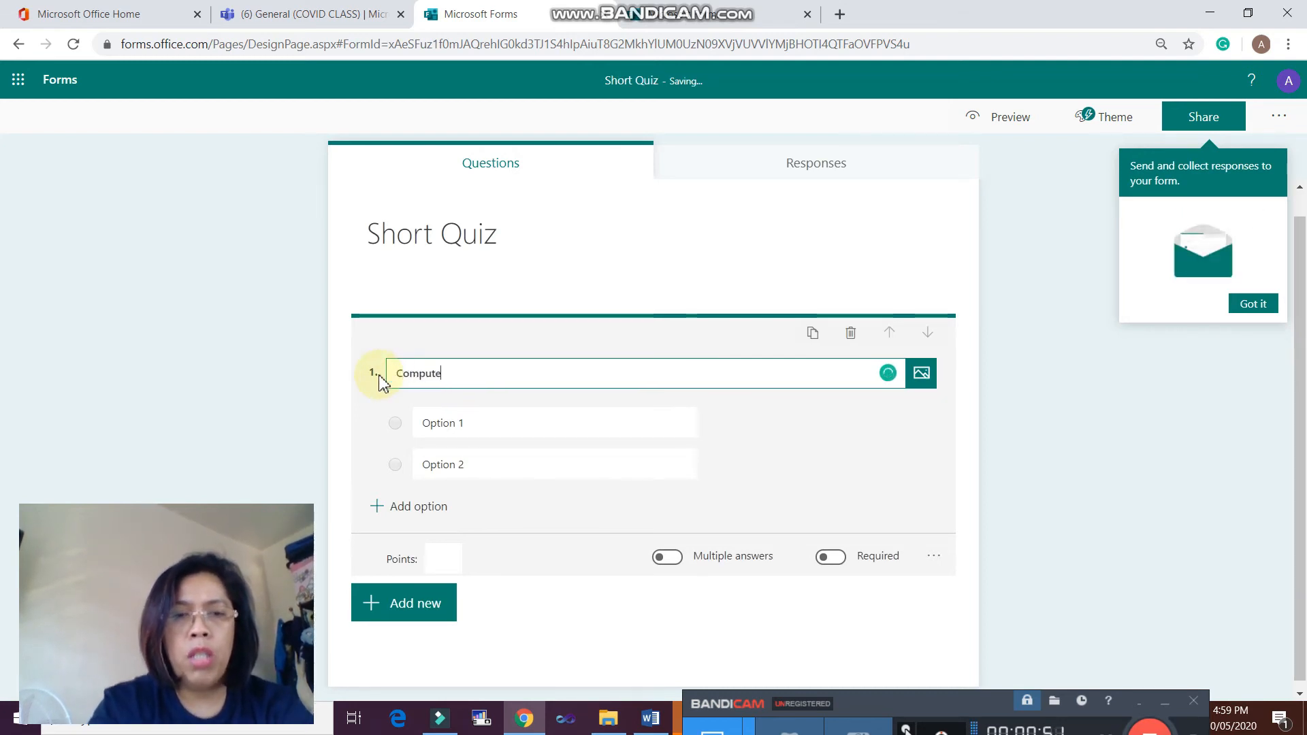
{"action": "type", "text": "r cam"}
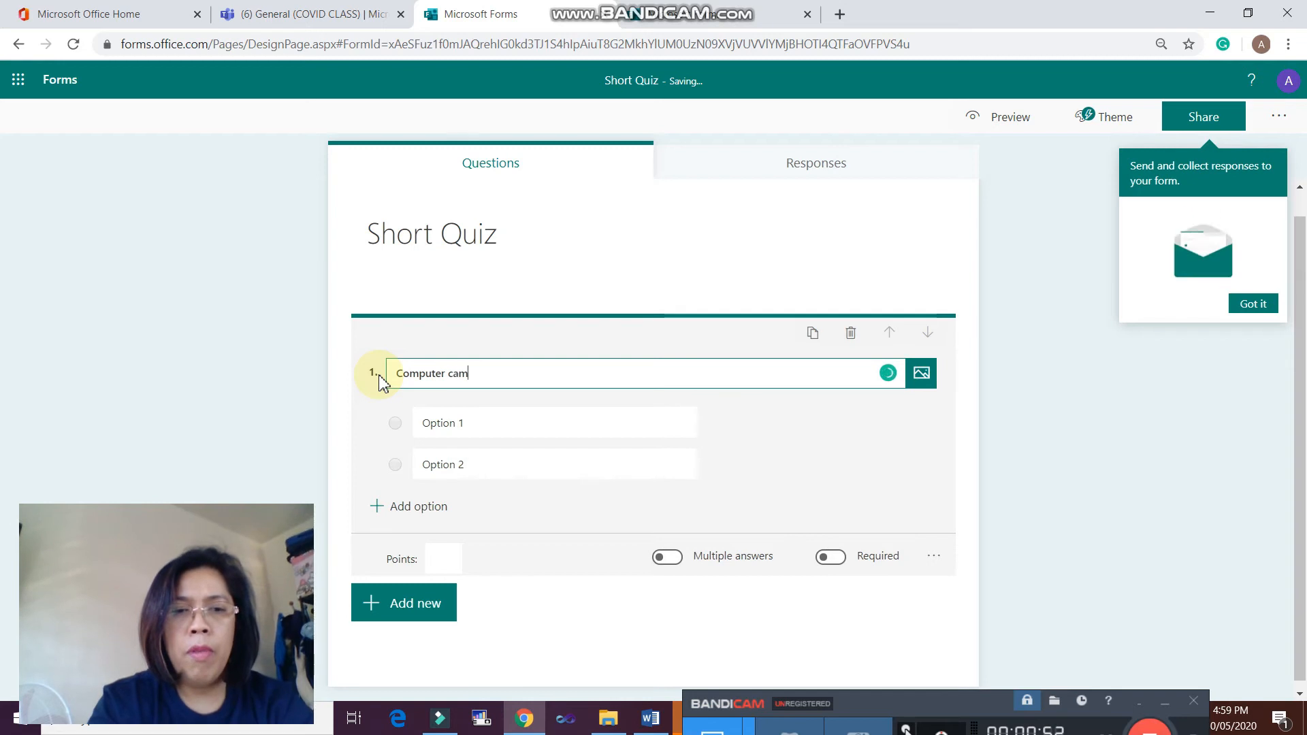
{"action": "type", "text": "e from the word?"}
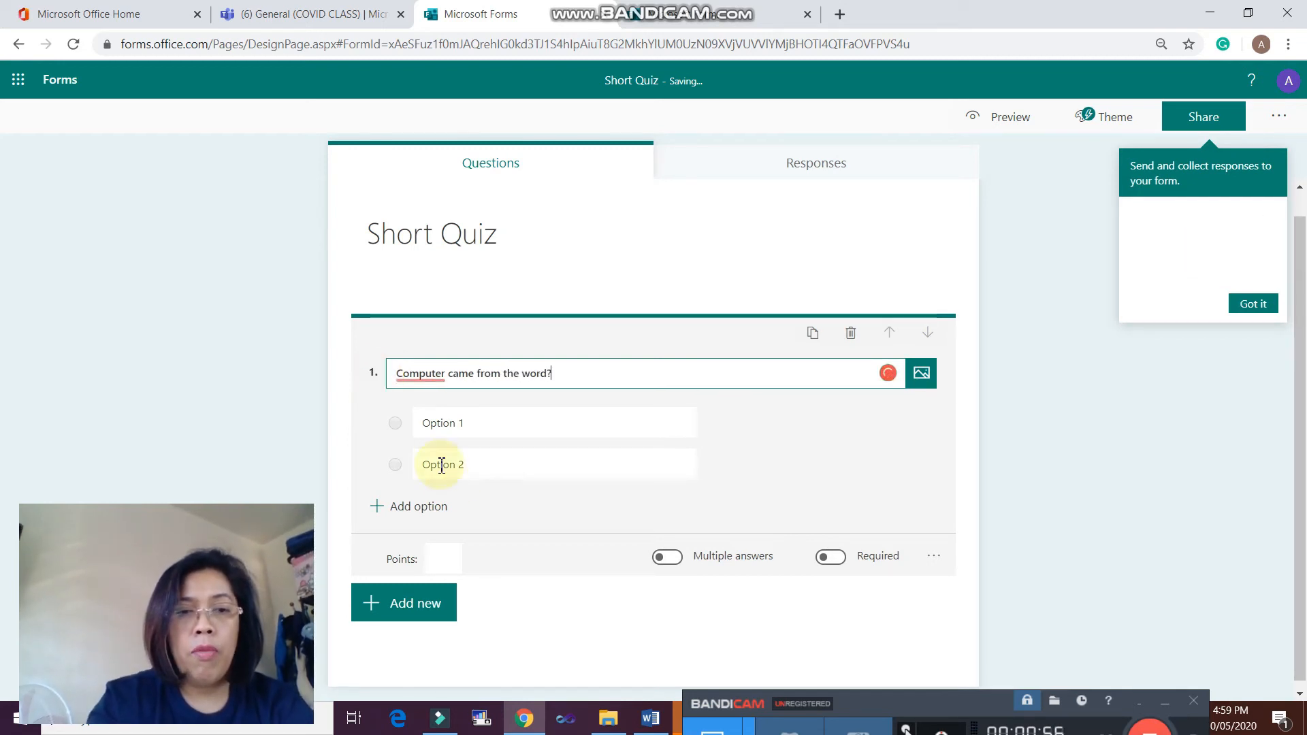
{"action": "left_click", "coordinate": [475, 423]}
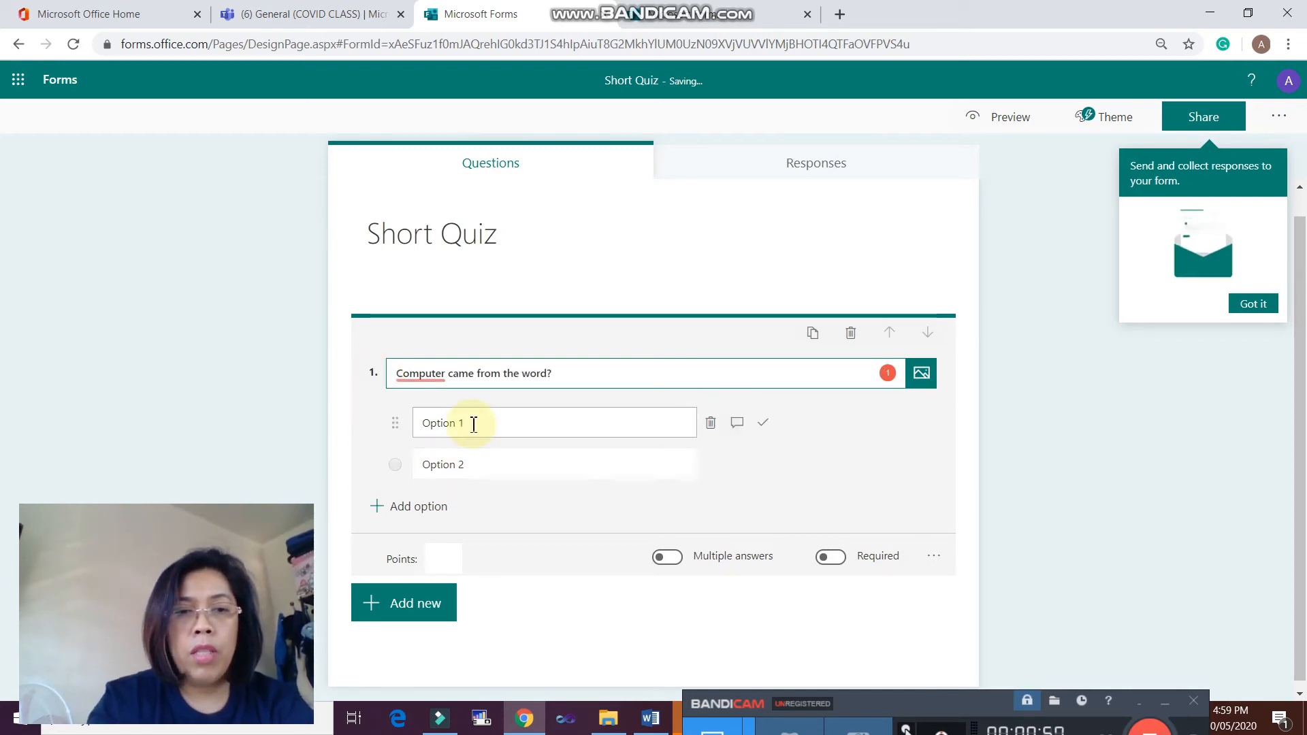
- Enter Compute, Circuit and Computer as the answer options for question 1
{"action": "type", "text": "Compute"}
{"action": "left_click", "coordinate": [482, 468]}
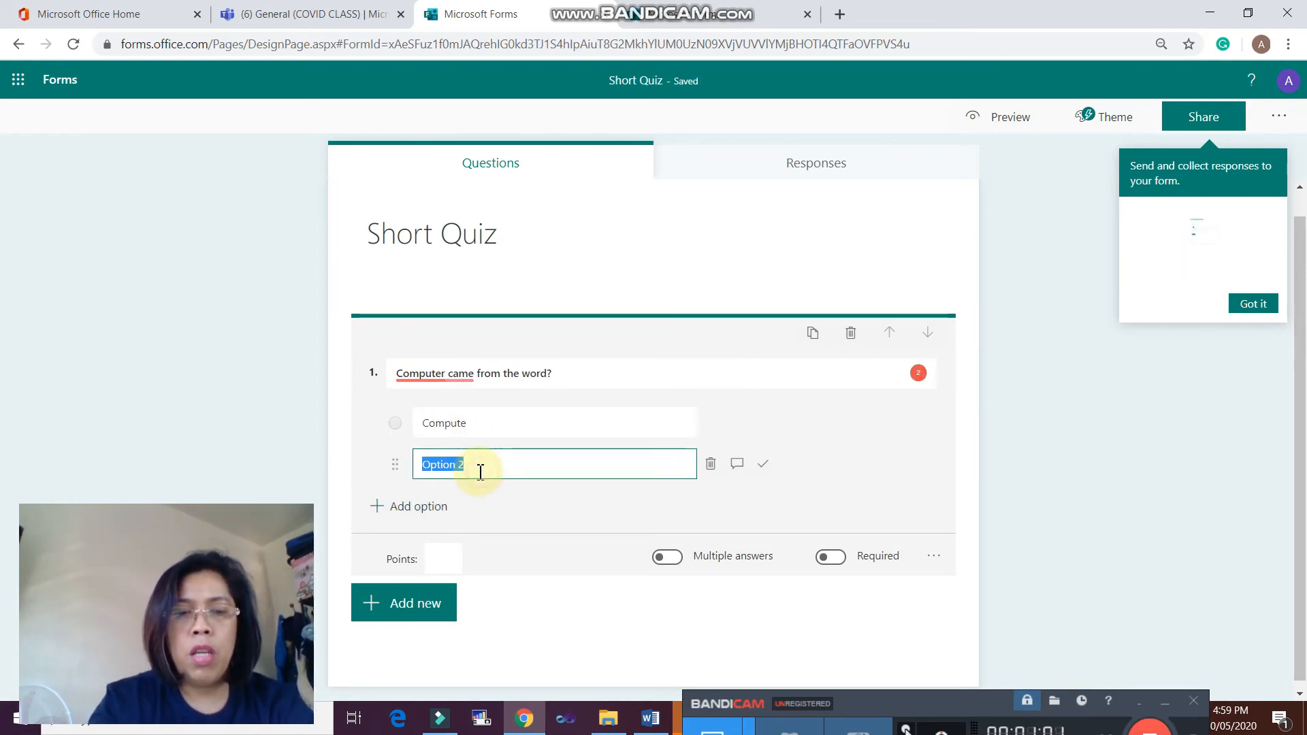
{"action": "type", "text": "Cir"}
{"action": "type", "text": "cuit"}
{"action": "key", "text": "BackSpace"}
{"action": "key", "text": "BackSpace"}
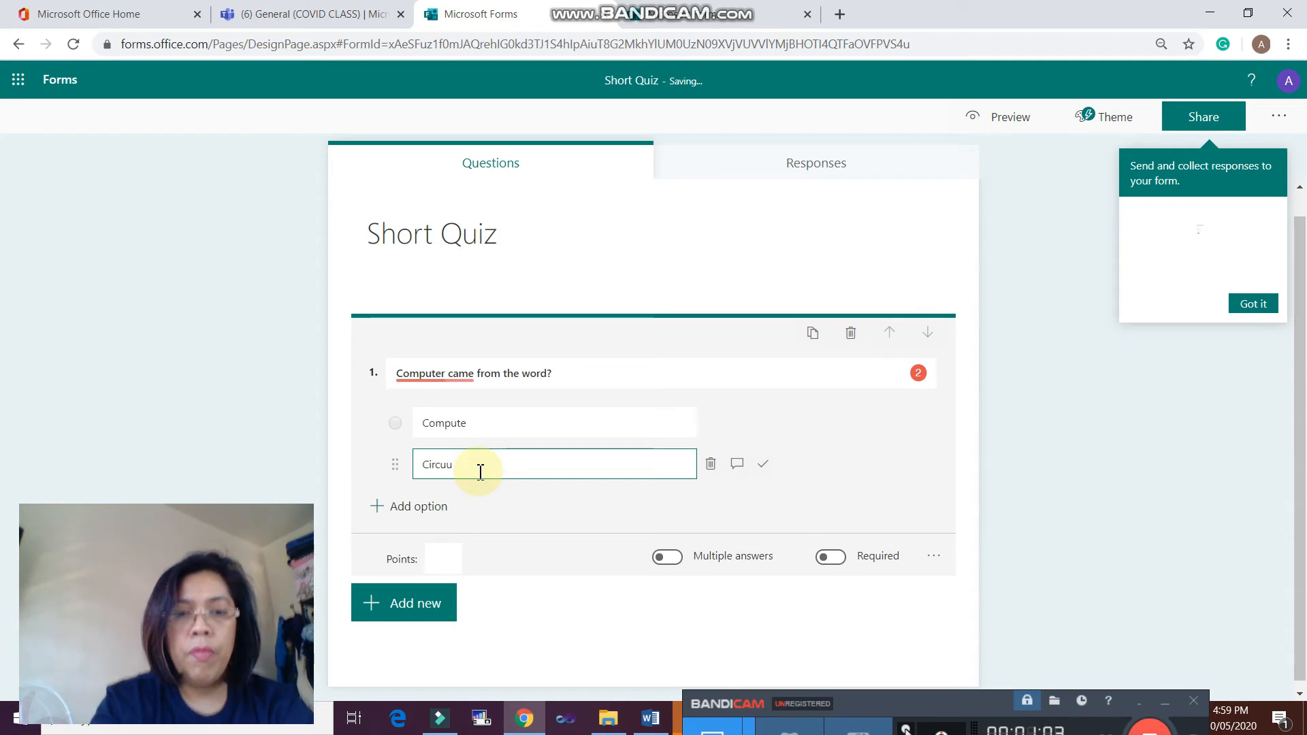
{"action": "left_click", "coordinate": [422, 506]}
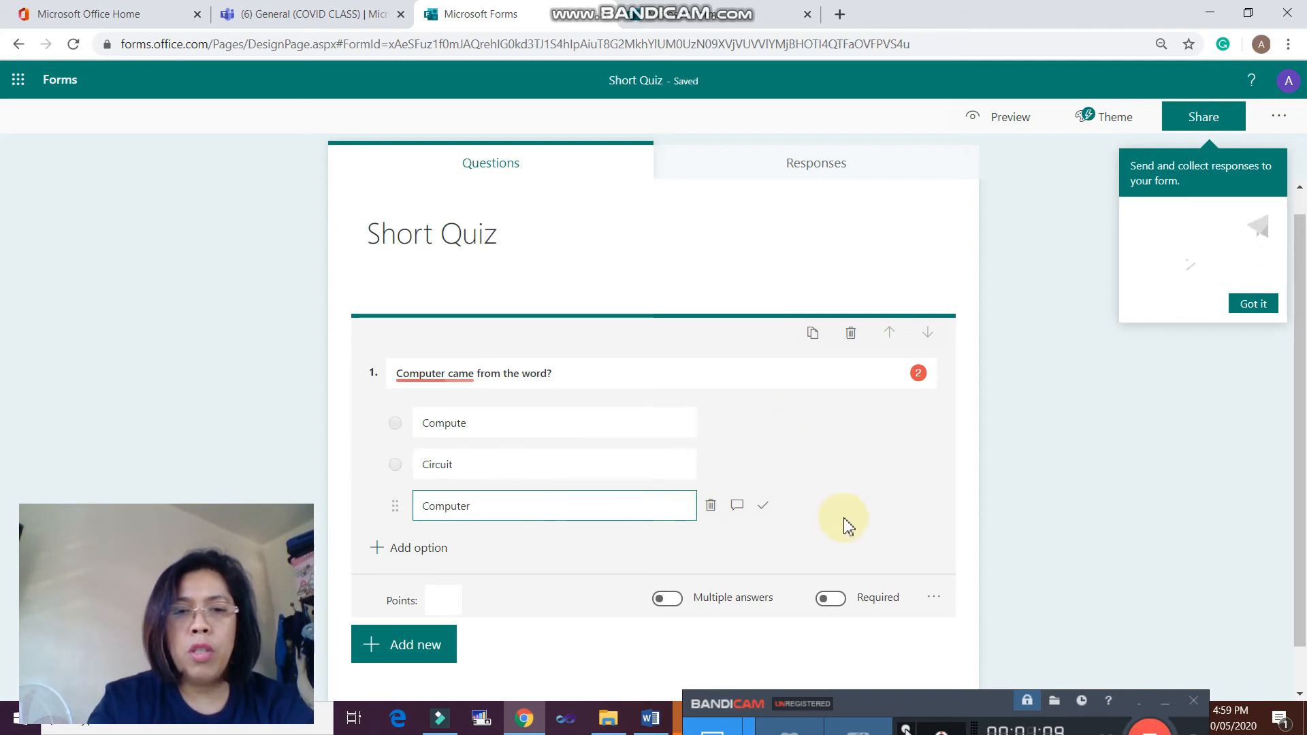
{"action": "left_click", "coordinate": [843, 467]}
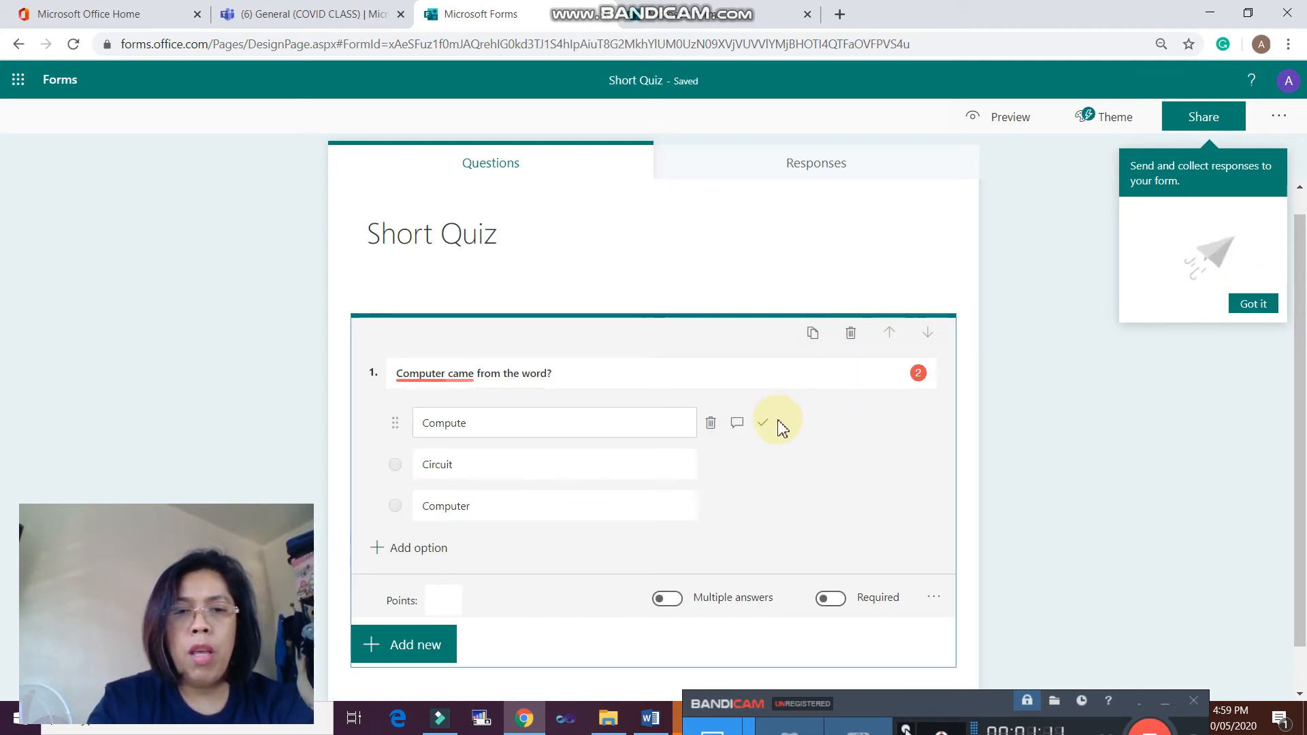
- Mark Compute as the correct answer and make question 1 worth 2 points
{"action": "left_click", "coordinate": [764, 424]}
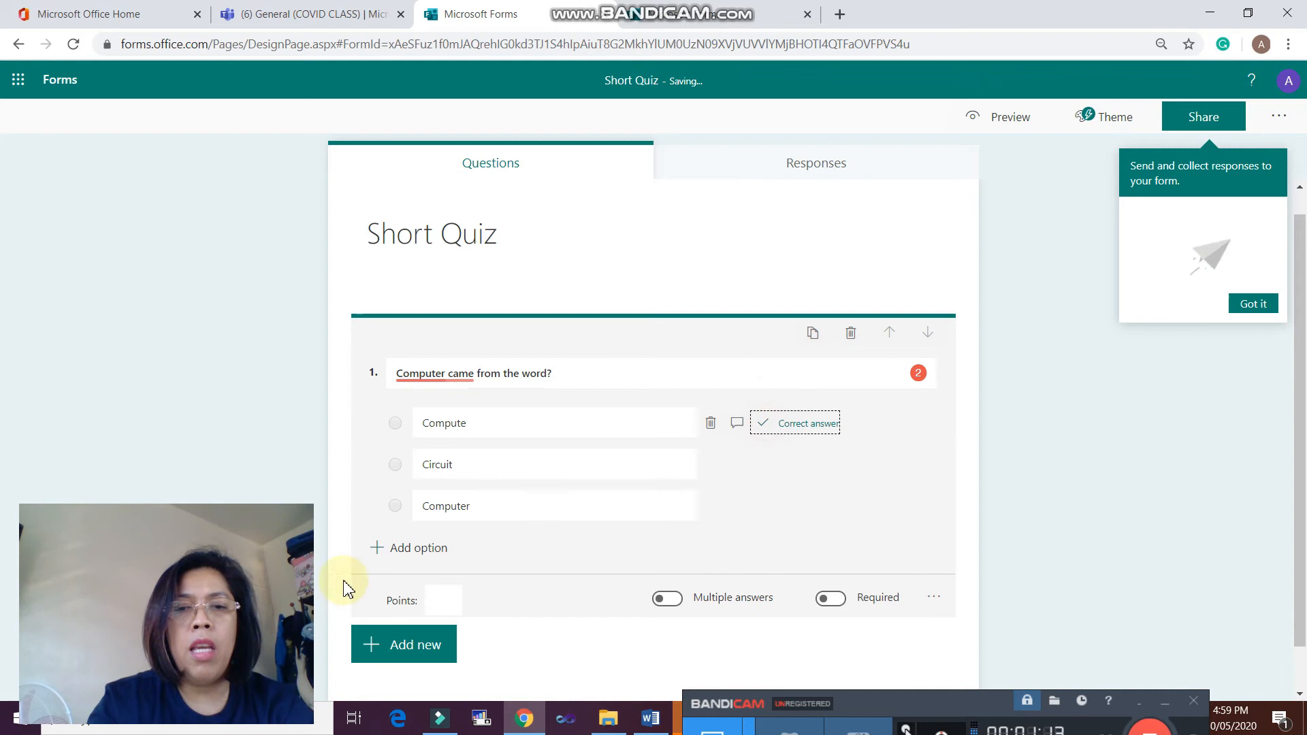
{"action": "scroll", "coordinate": [680, 494], "scroll_direction": "down", "scroll_amount": 1}
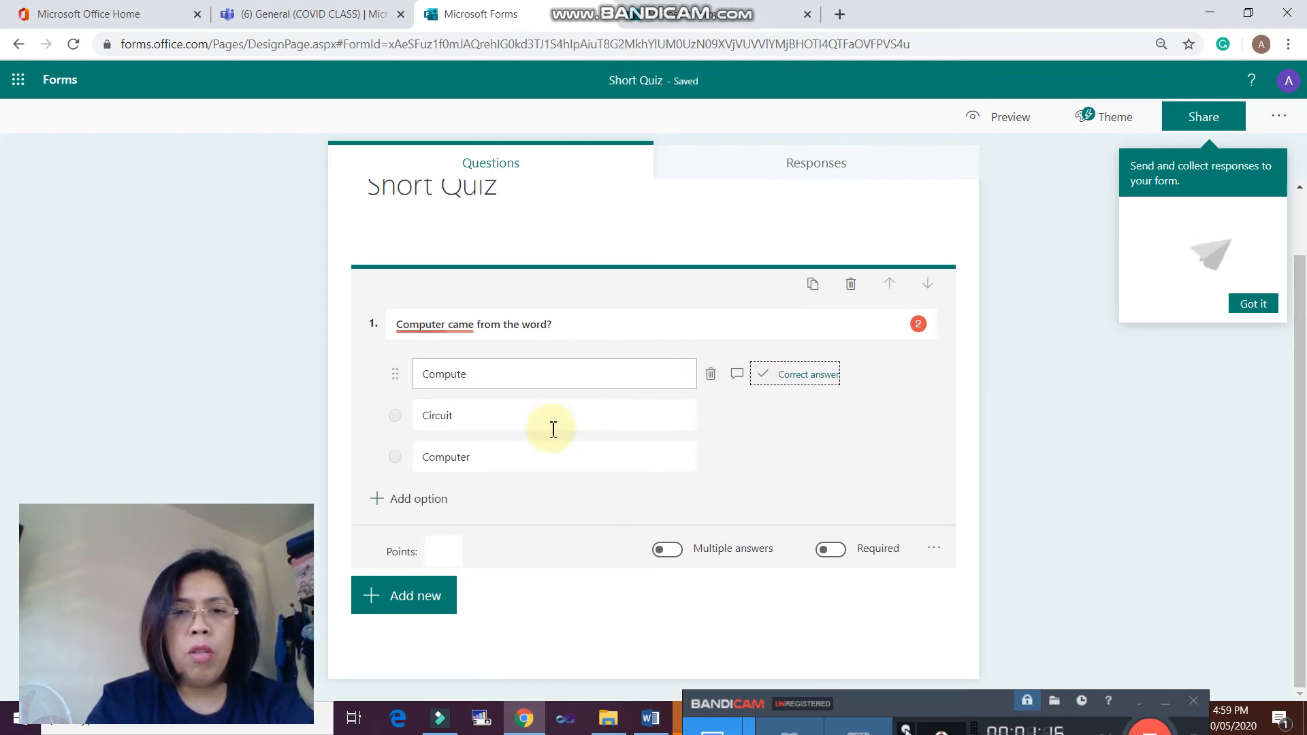
{"action": "left_click", "coordinate": [447, 549]}
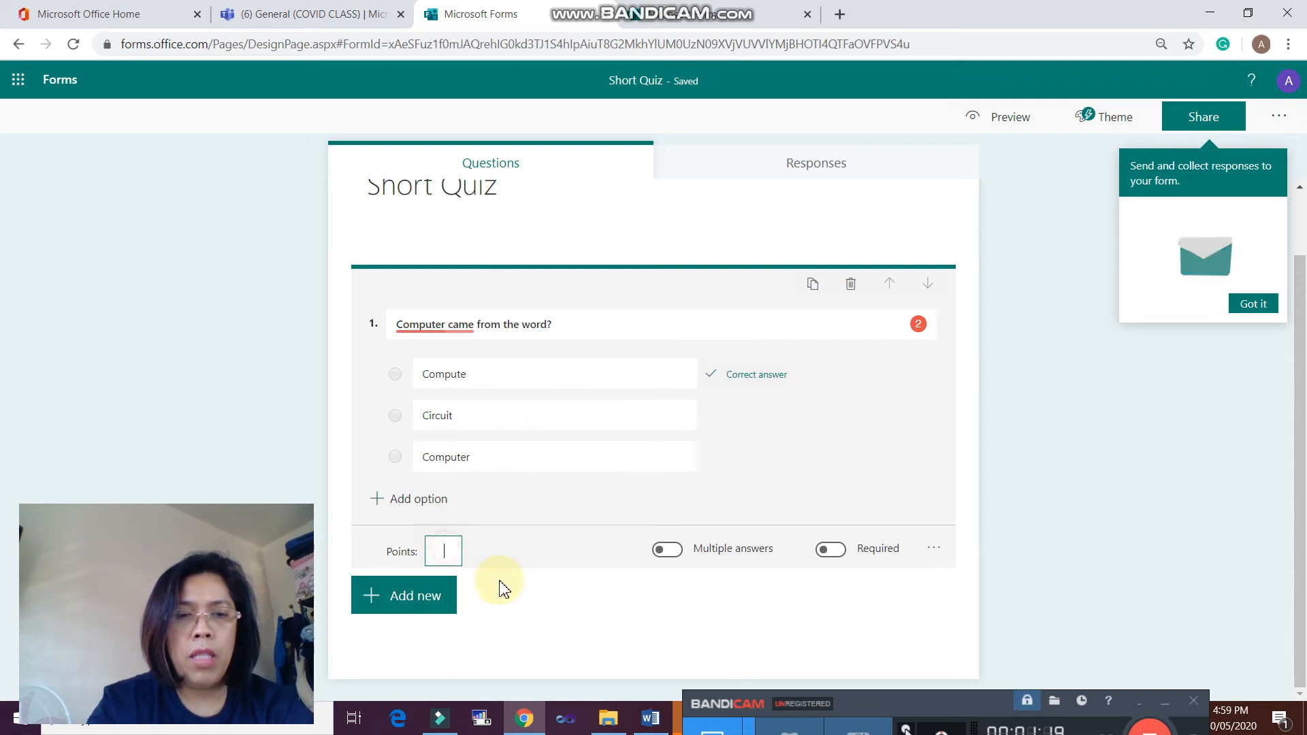
{"action": "type", "text": "2"}
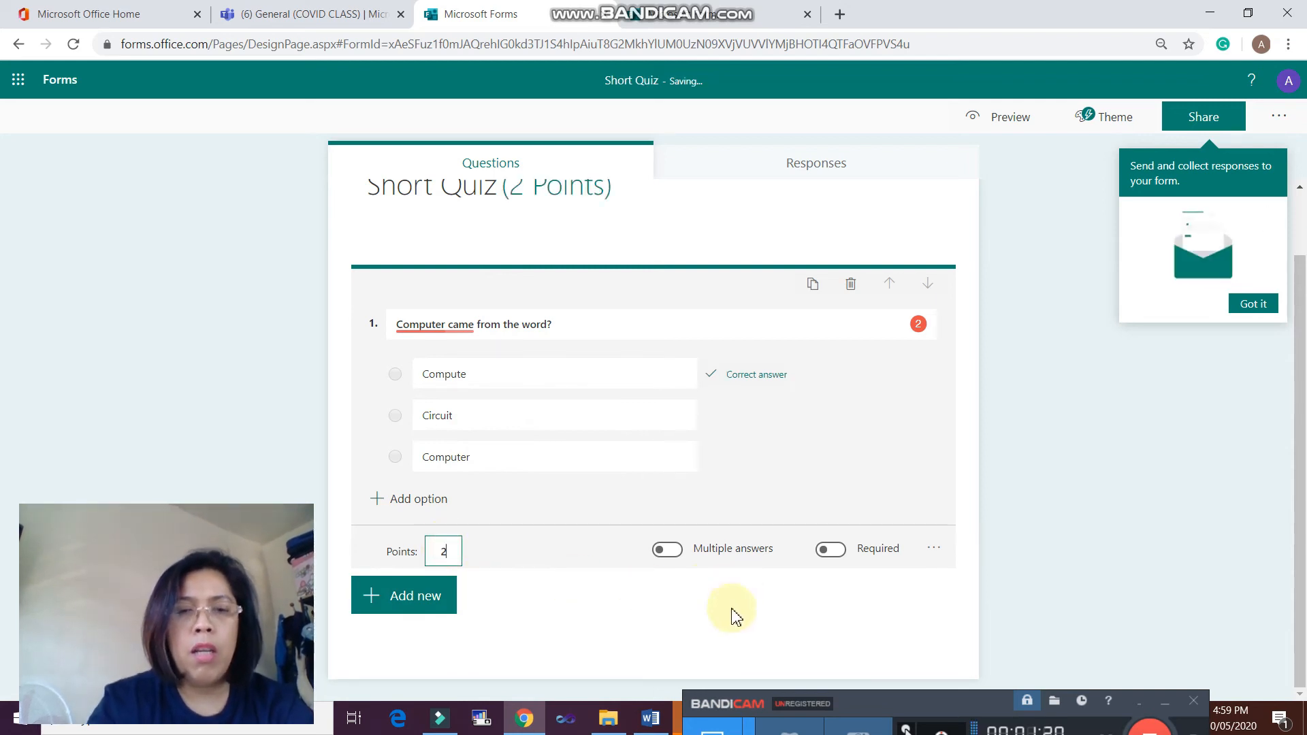
{"action": "left_click", "coordinate": [416, 598]}
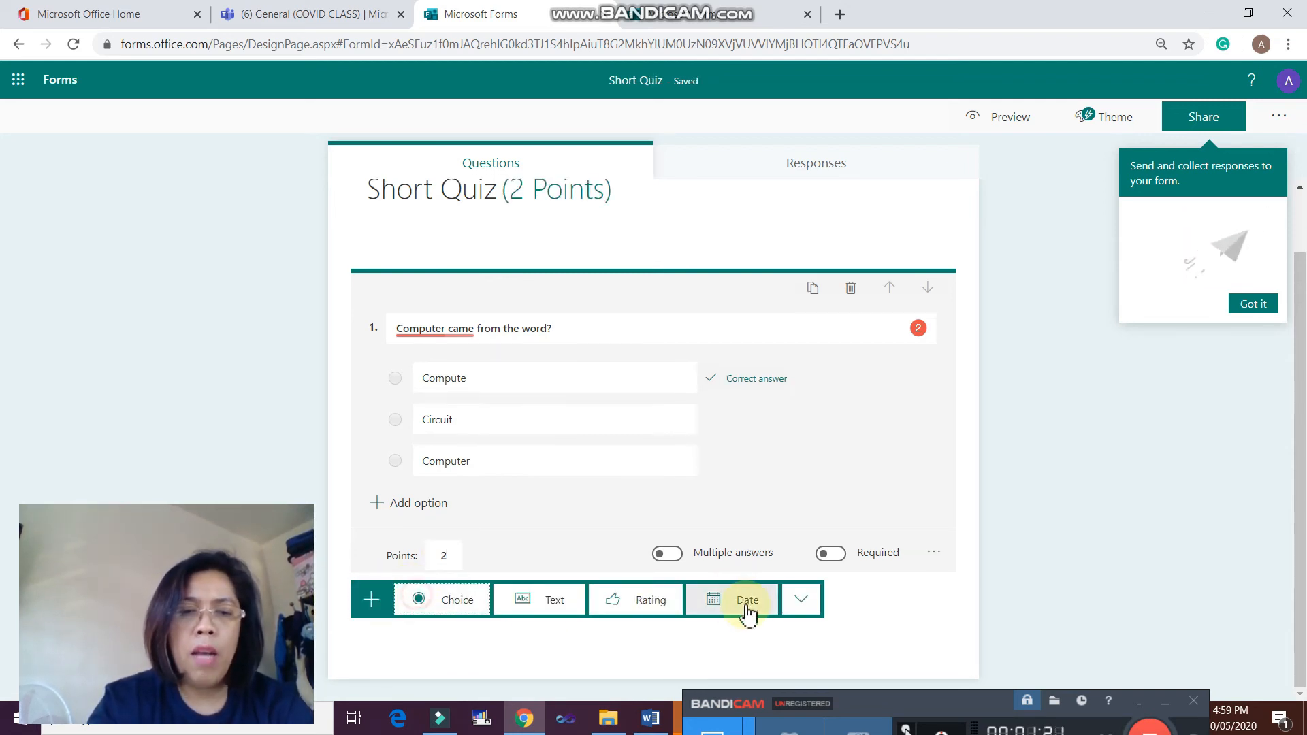
- Add a second choice question, allow multiple answers on question 1, then go back to Teams
{"action": "left_click", "coordinate": [455, 609]}
{"action": "scroll", "coordinate": [658, 562], "scroll_direction": "up", "scroll_amount": 3}
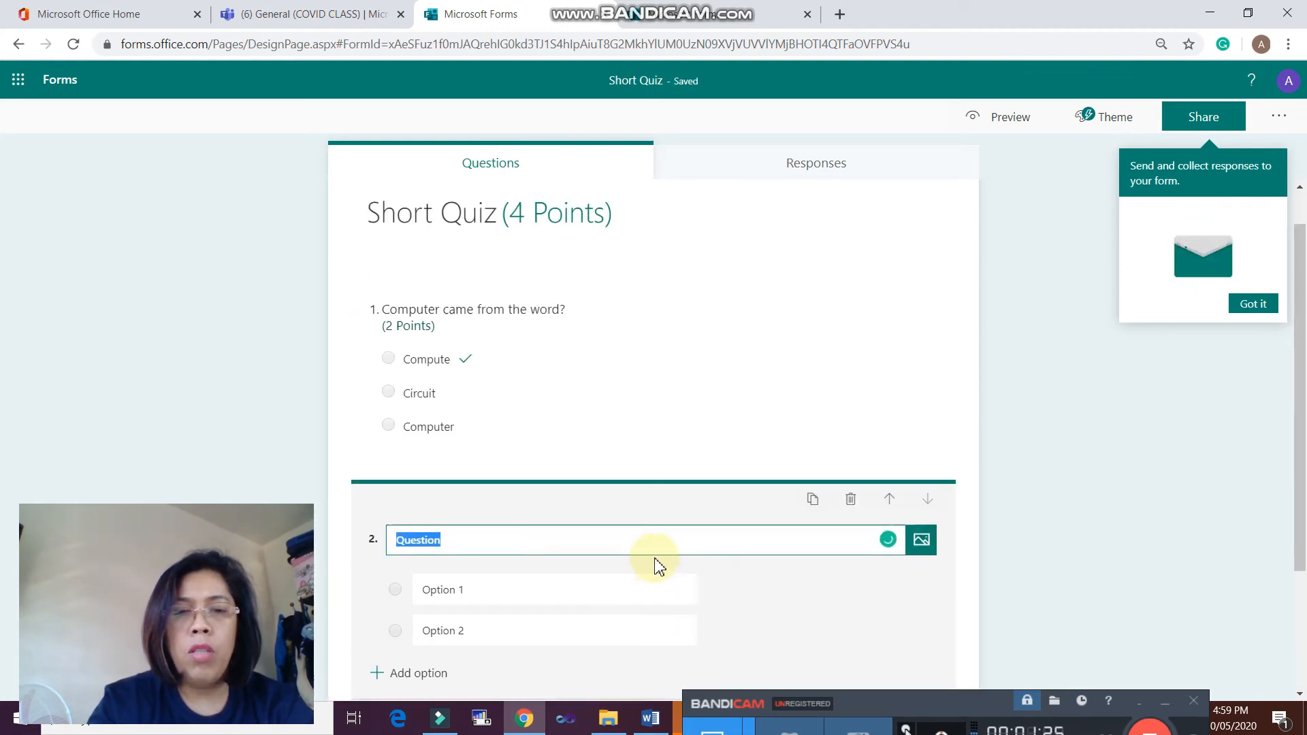
{"action": "left_click", "coordinate": [681, 485]}
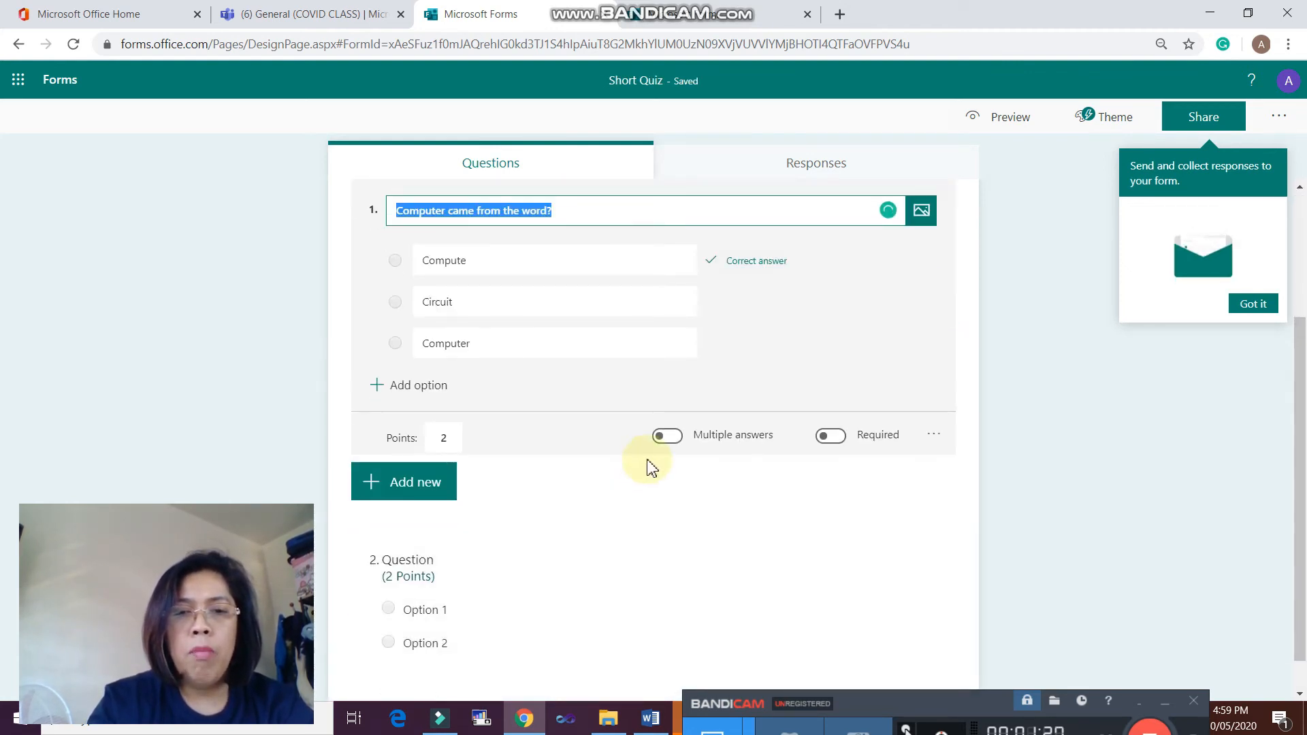
{"action": "left_click", "coordinate": [667, 437]}
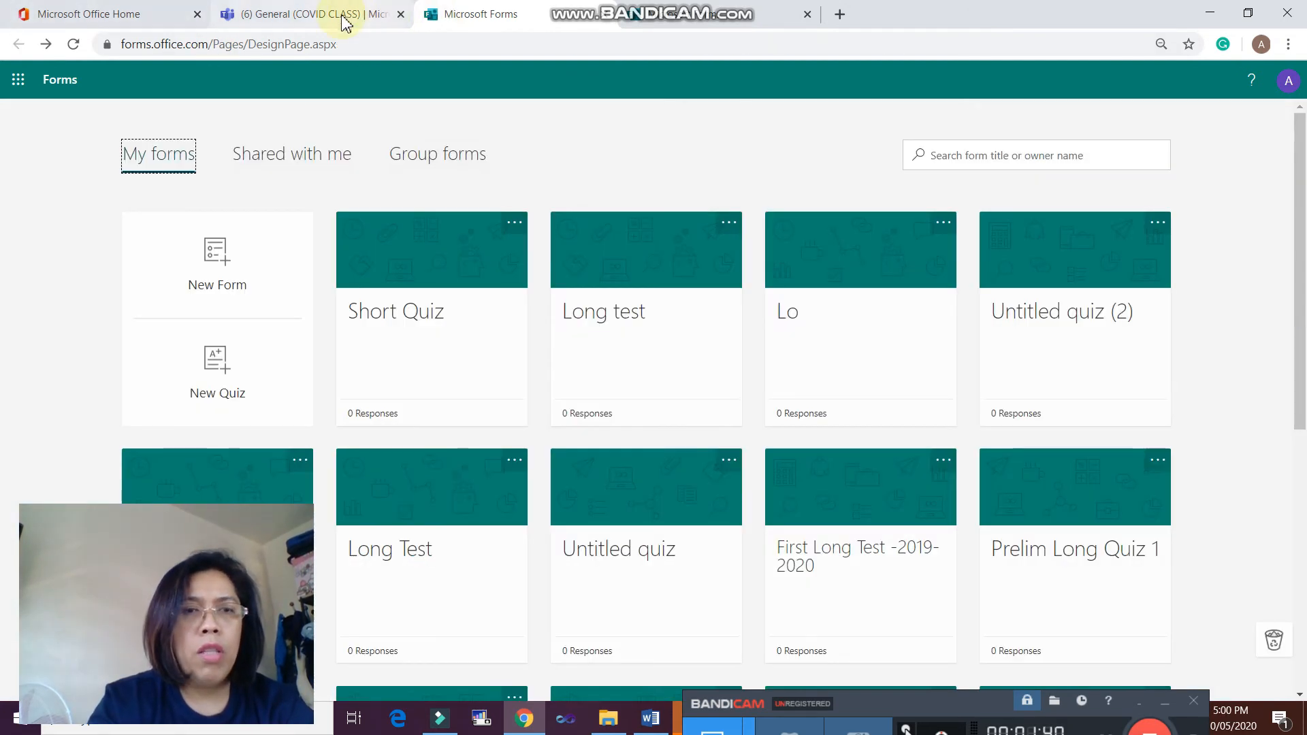
{"action": "left_click", "coordinate": [341, 16]}
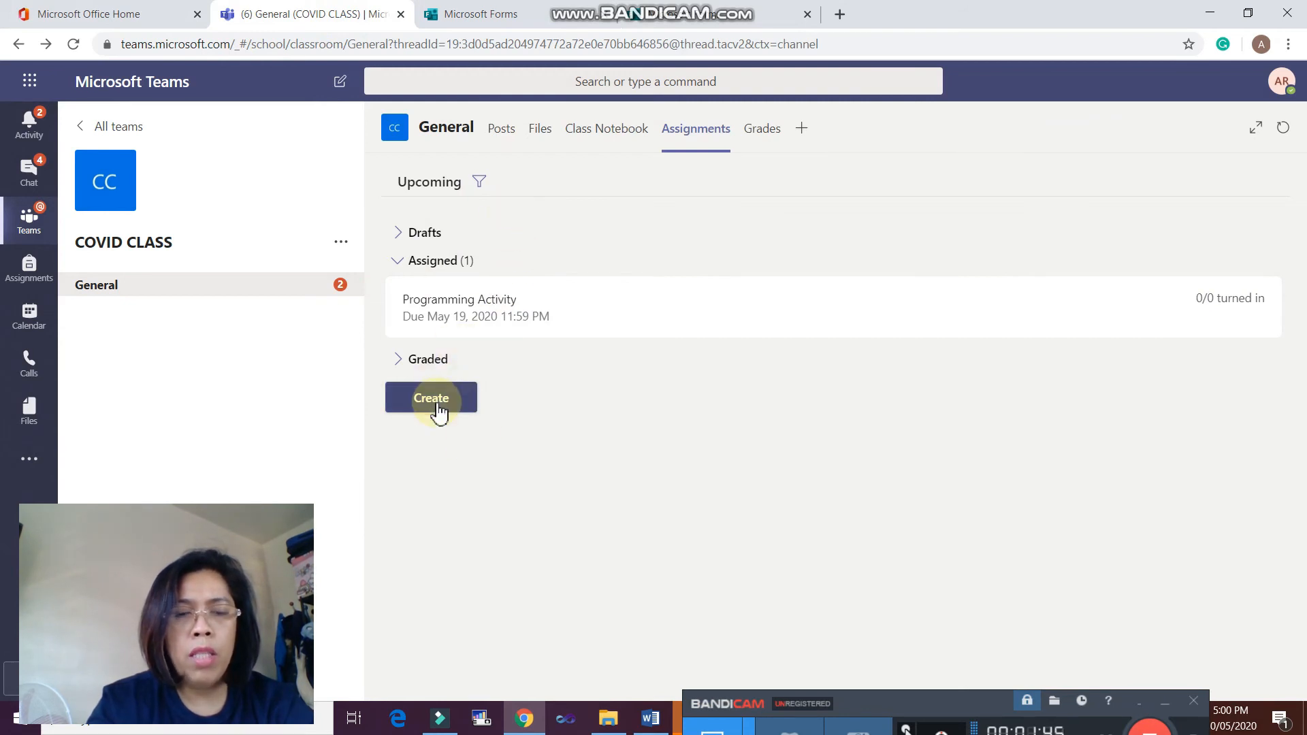
- Create a quiz assignment from the Short Quiz form with the instructions 'Take the quiz'
{"action": "left_click", "coordinate": [439, 412]}
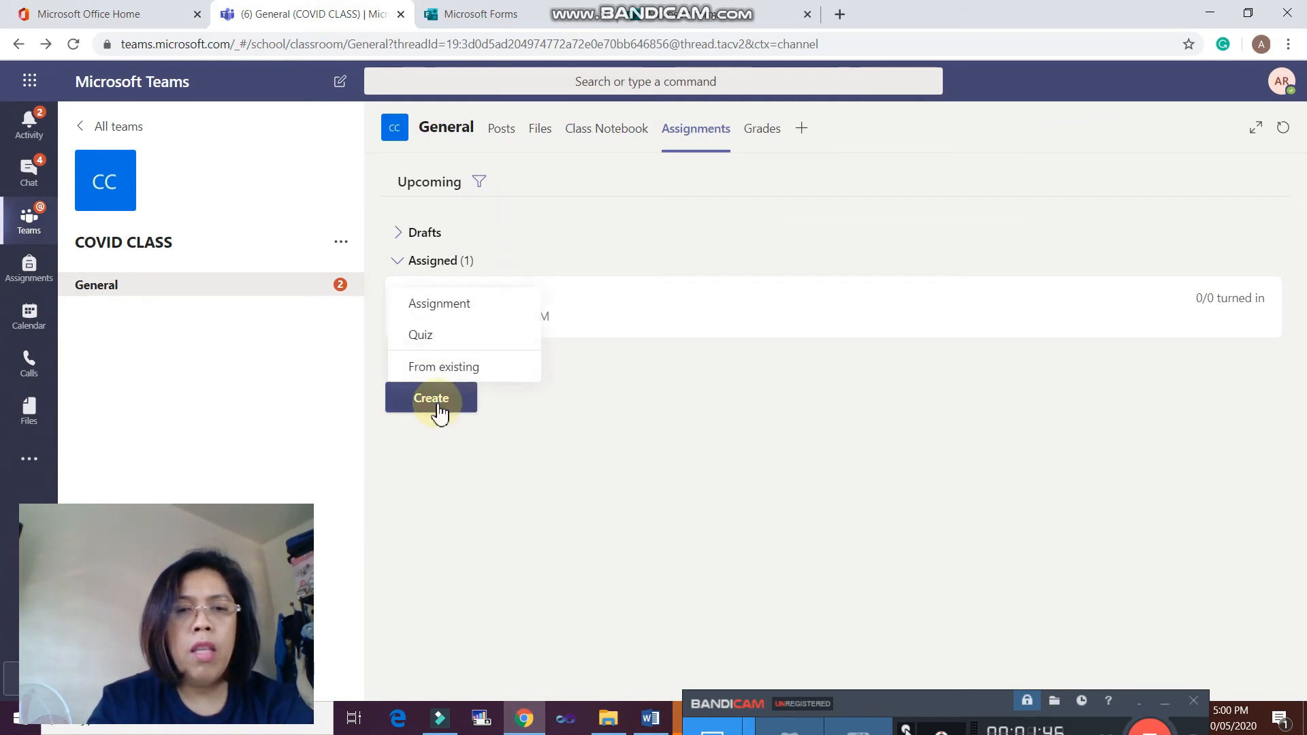
{"action": "left_click", "coordinate": [438, 338]}
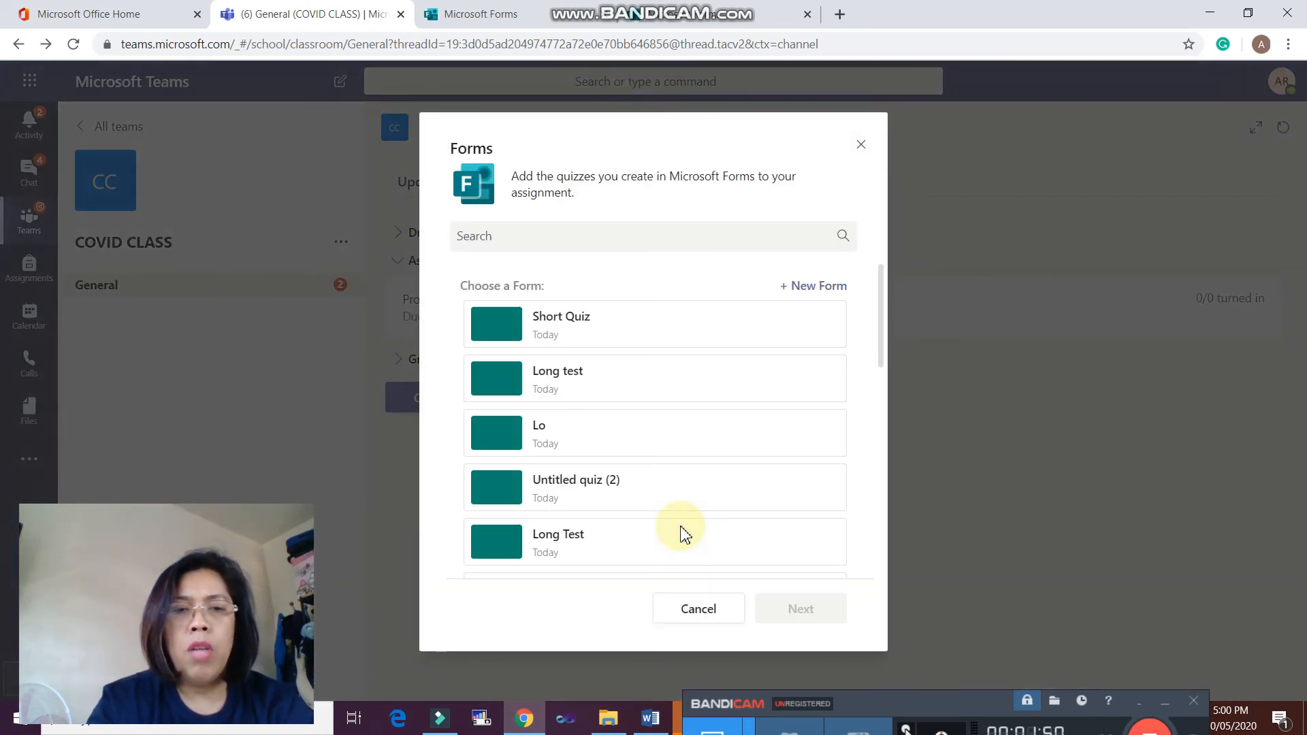
{"action": "left_click", "coordinate": [492, 340]}
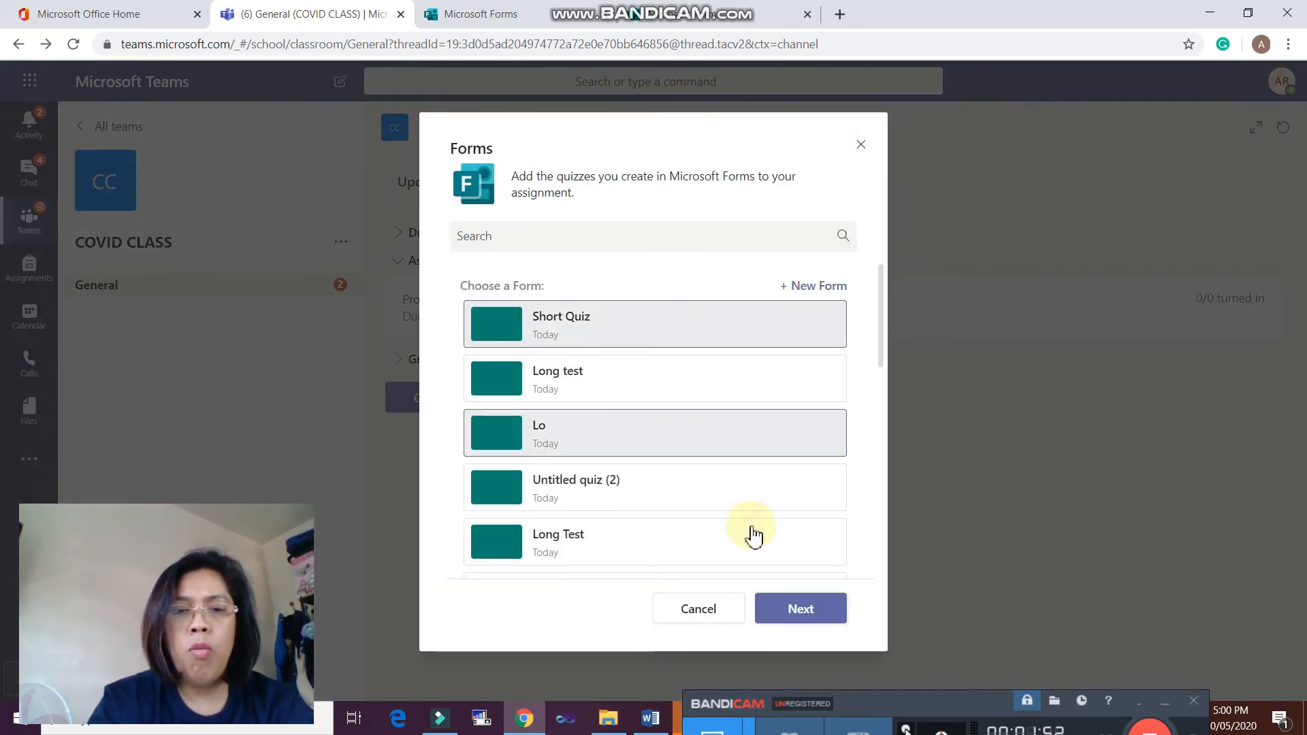
{"action": "left_click", "coordinate": [783, 611]}
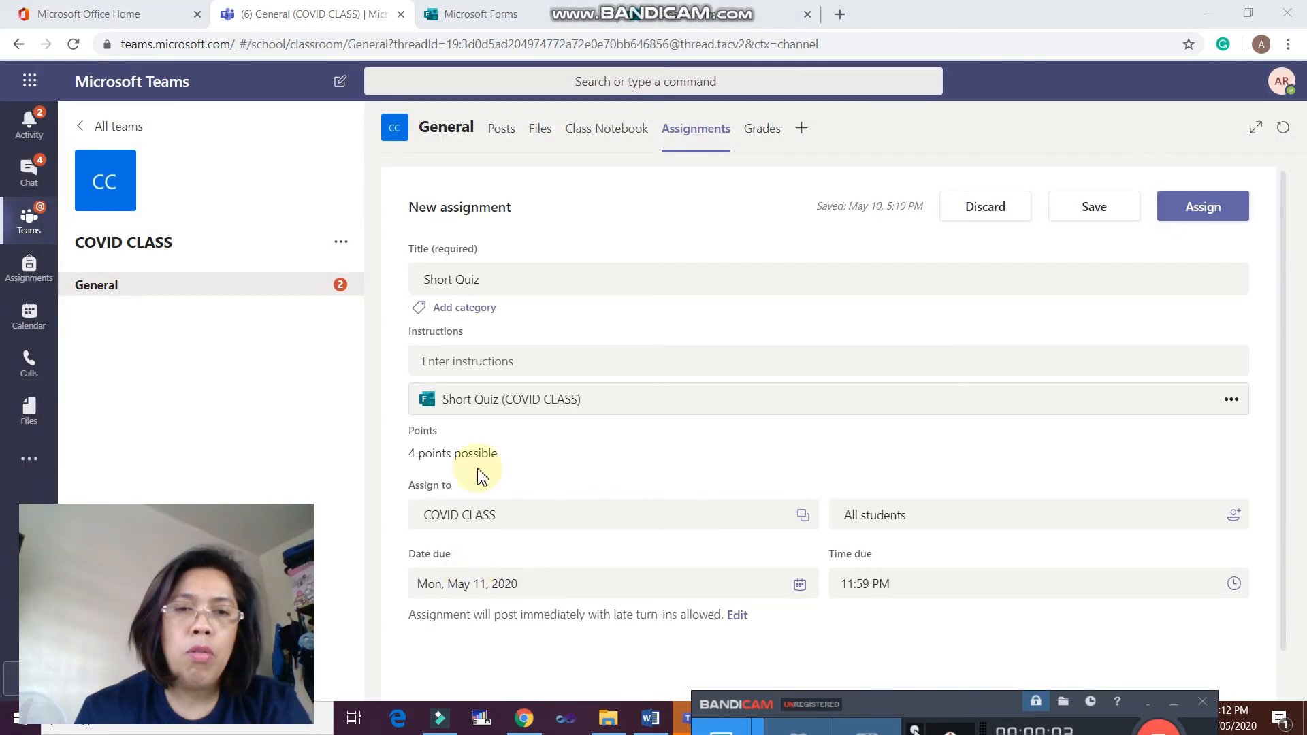
{"action": "left_click", "coordinate": [501, 365]}
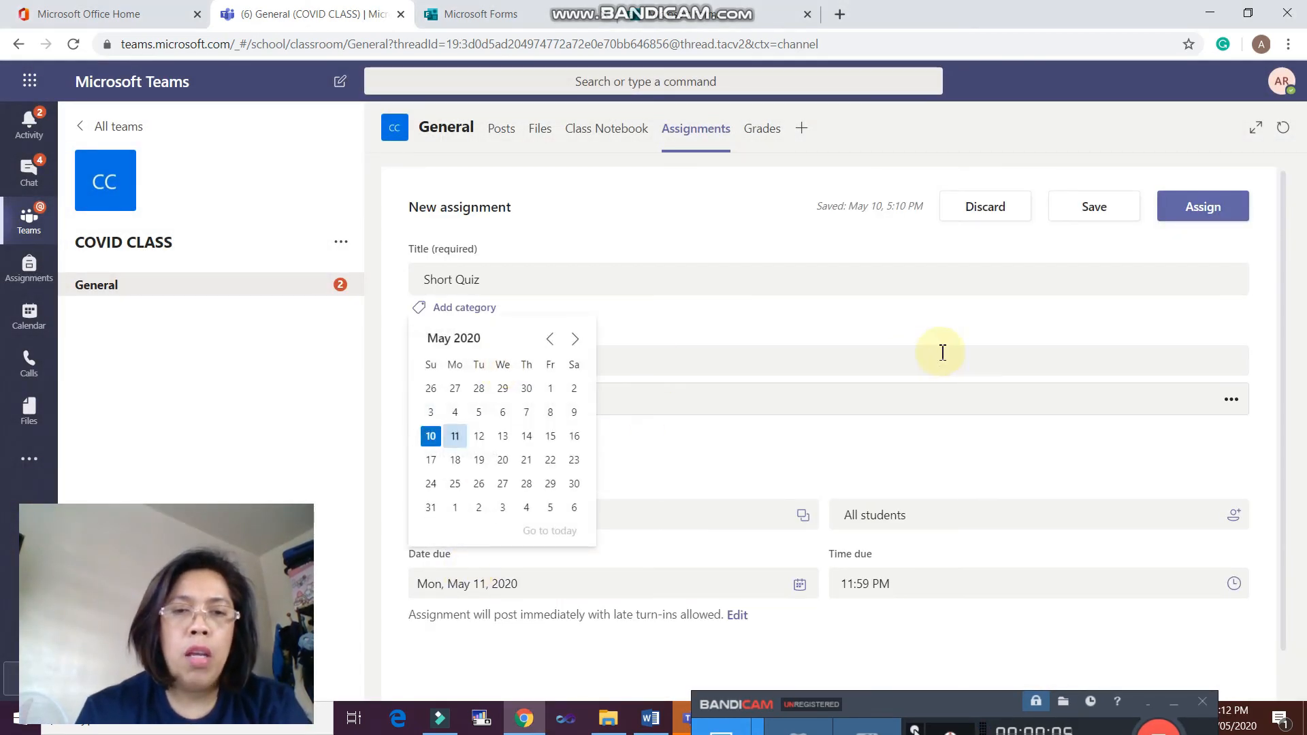
{"action": "left_click", "coordinate": [729, 355]}
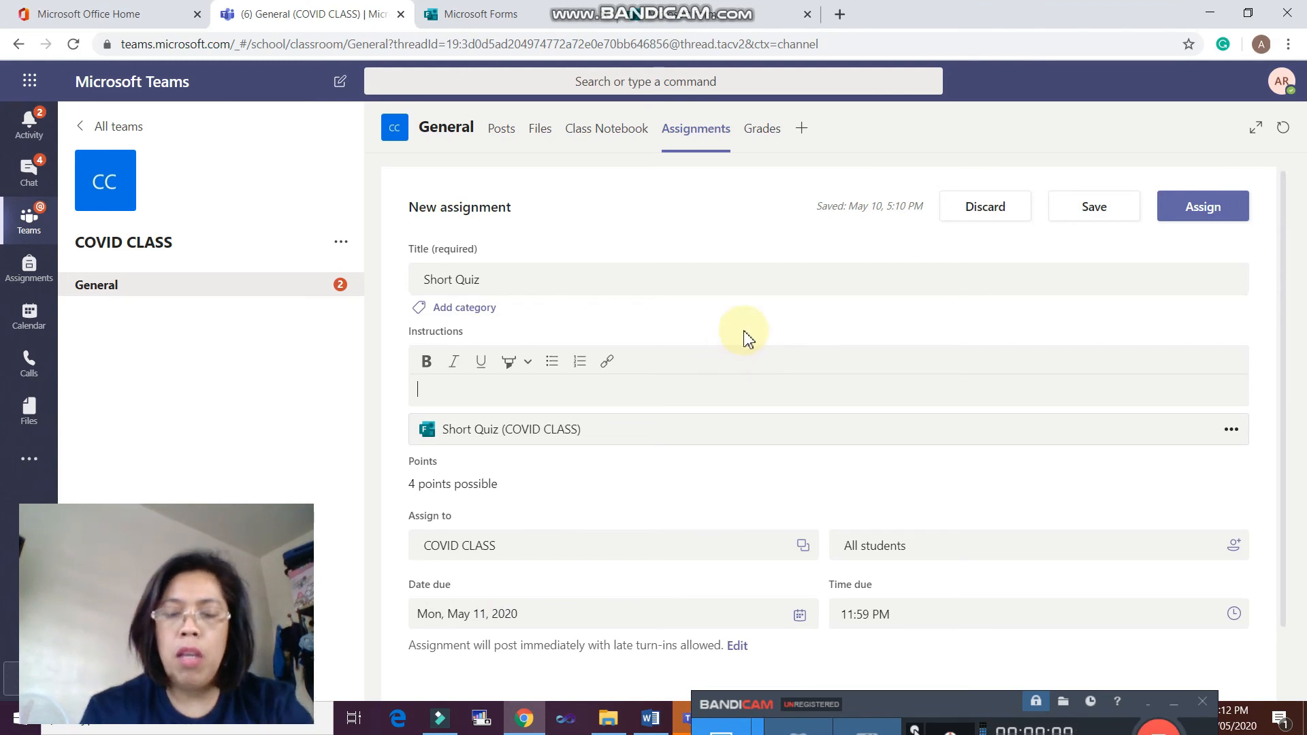
{"action": "type", "text": "Take the "}
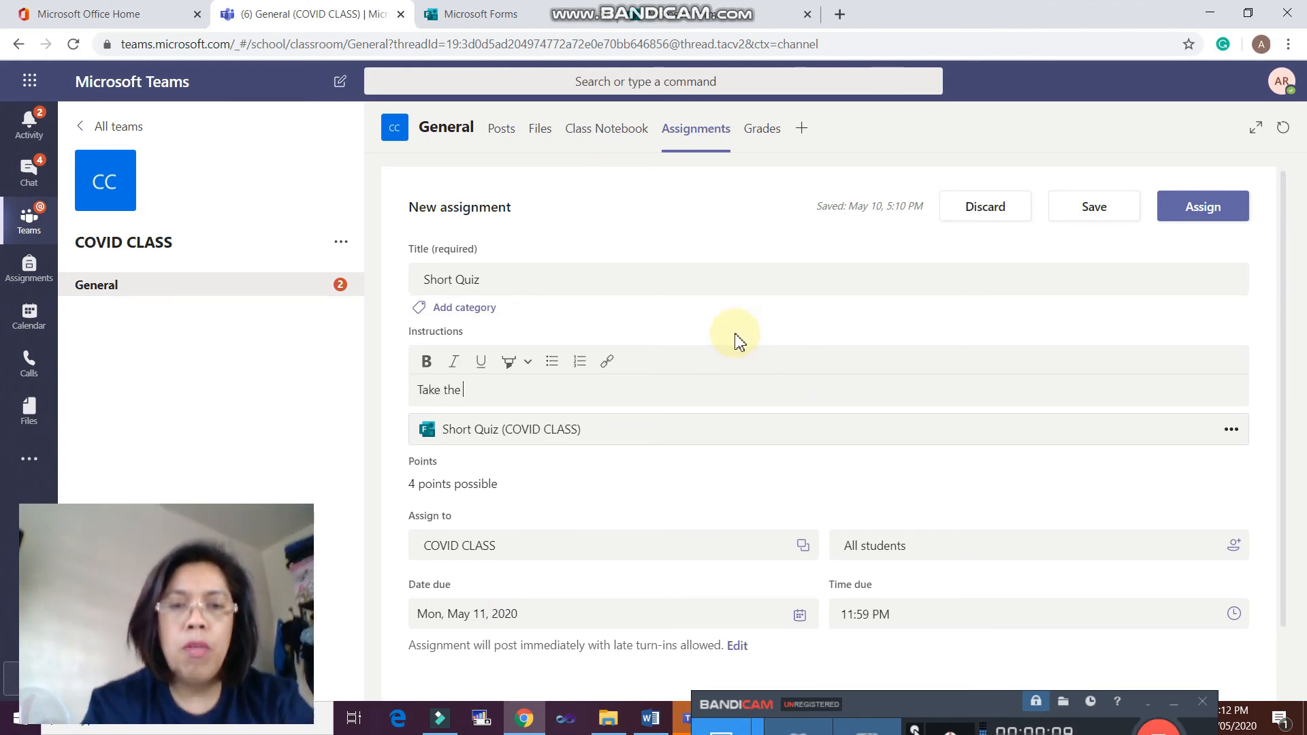
{"action": "type", "text": "quiz"}
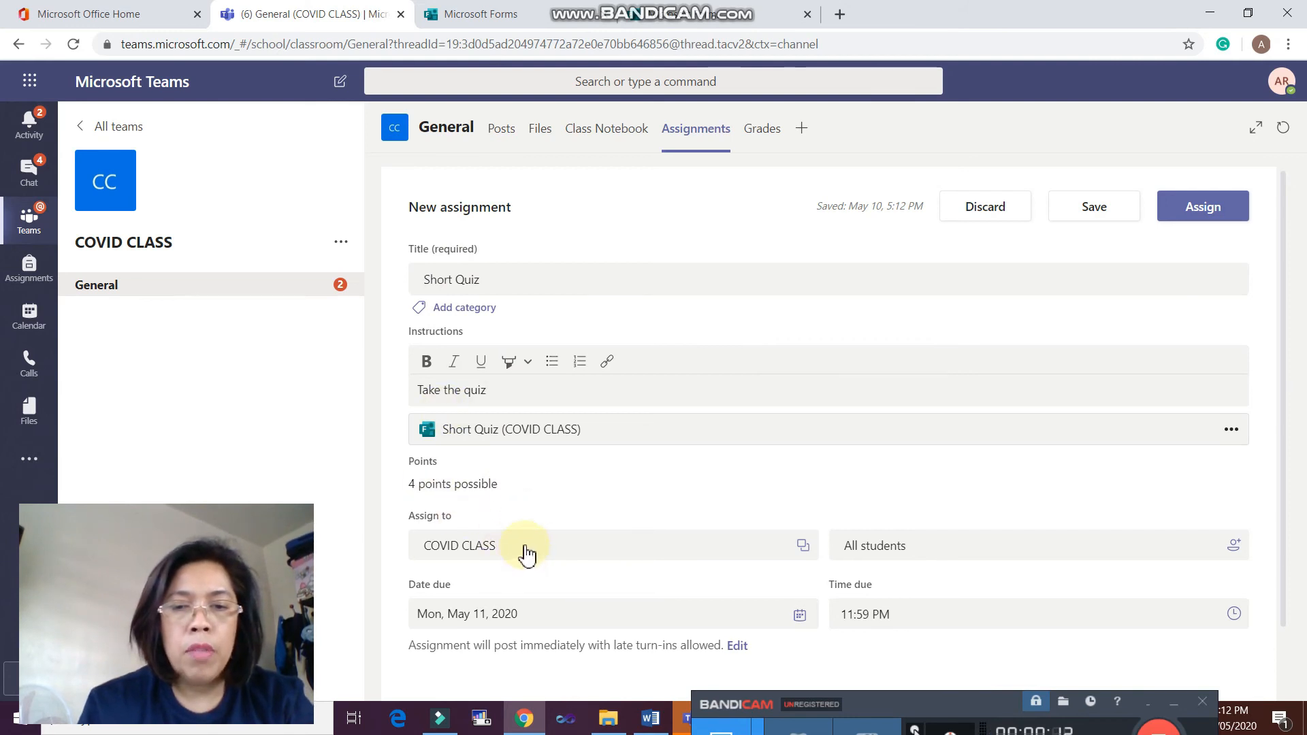
{"action": "scroll", "coordinate": [537, 552], "scroll_direction": "down", "scroll_amount": 2}
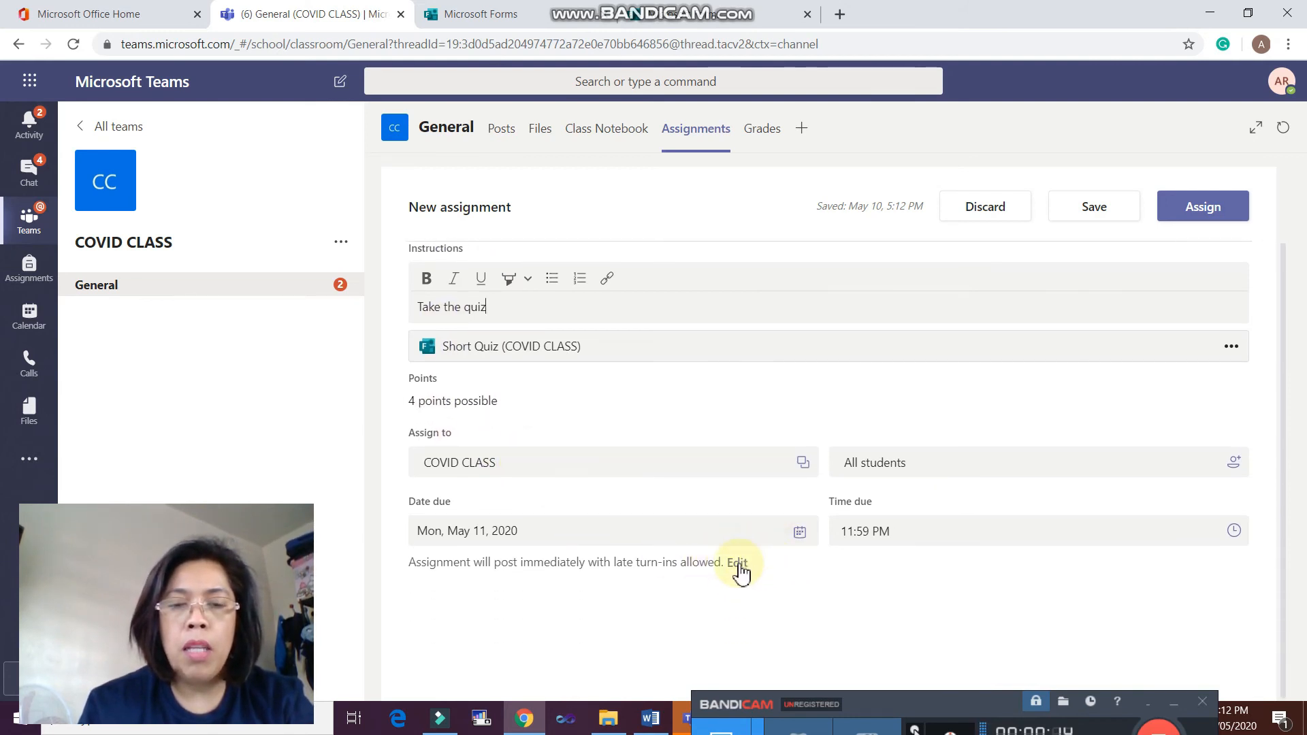
{"action": "left_click", "coordinate": [739, 565]}
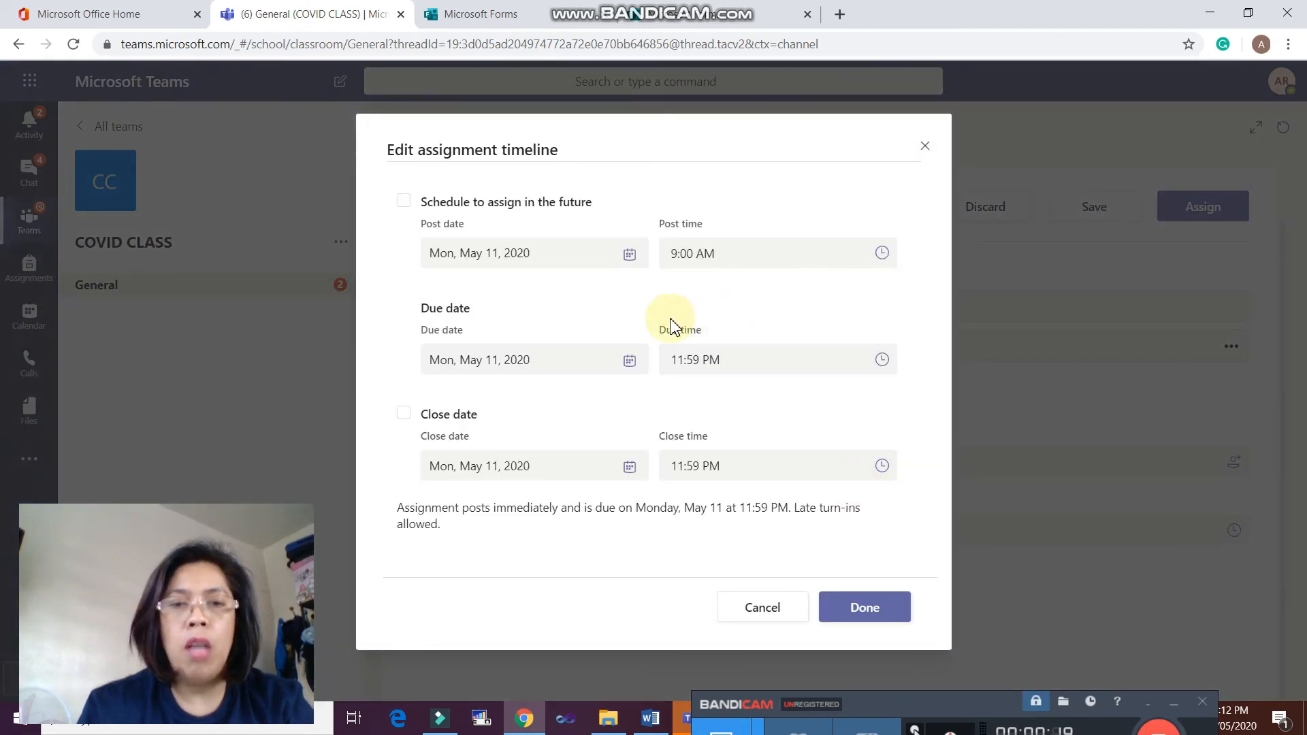
- Set the quiz to post May 19 at 9:00 AM, be due at 9:15 AM, and have a close date
{"action": "left_click", "coordinate": [630, 255]}
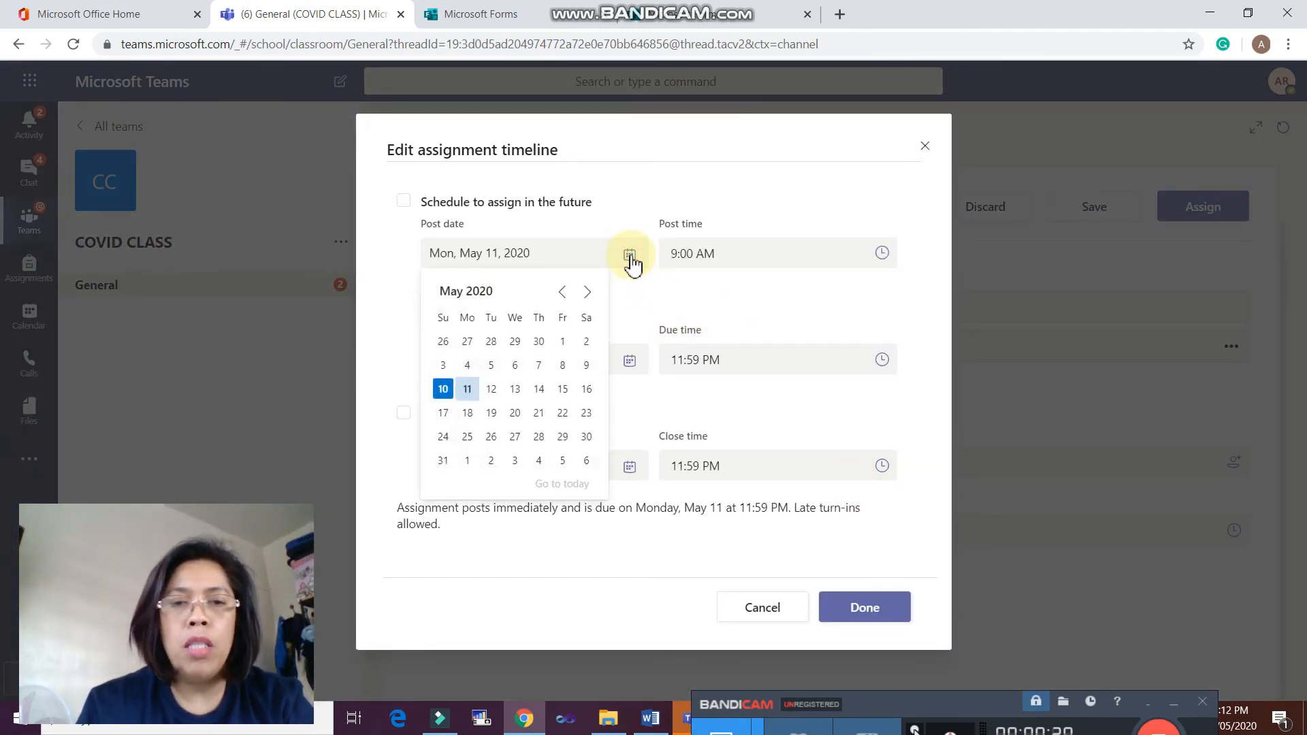
{"action": "left_click", "coordinate": [499, 415]}
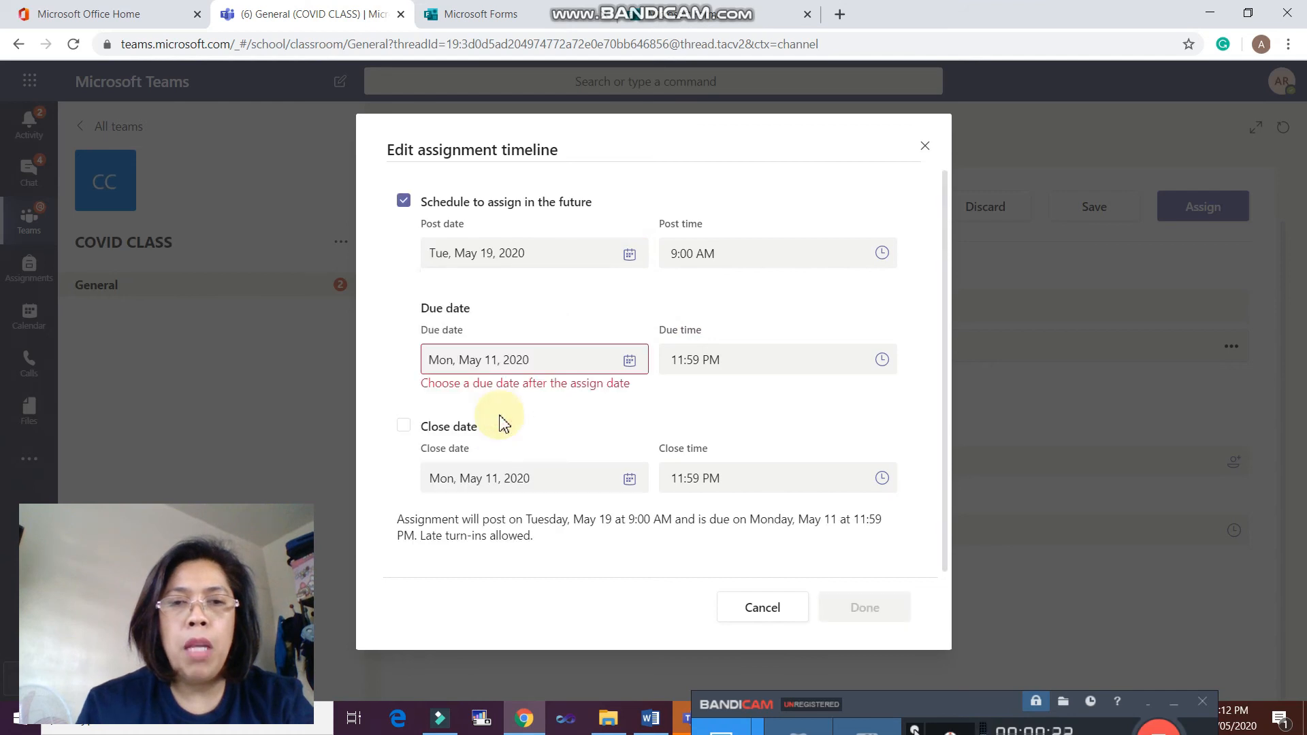
{"action": "left_click", "coordinate": [776, 256]}
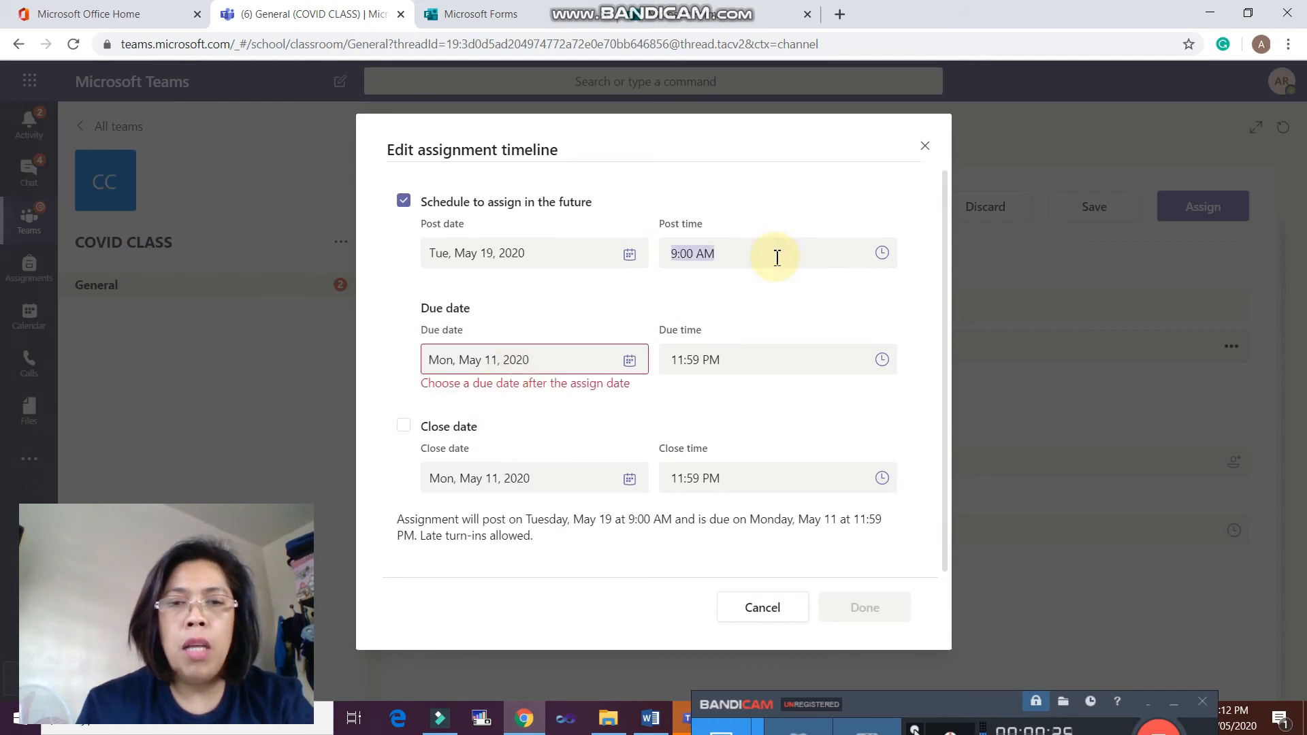
{"action": "left_click", "coordinate": [629, 361]}
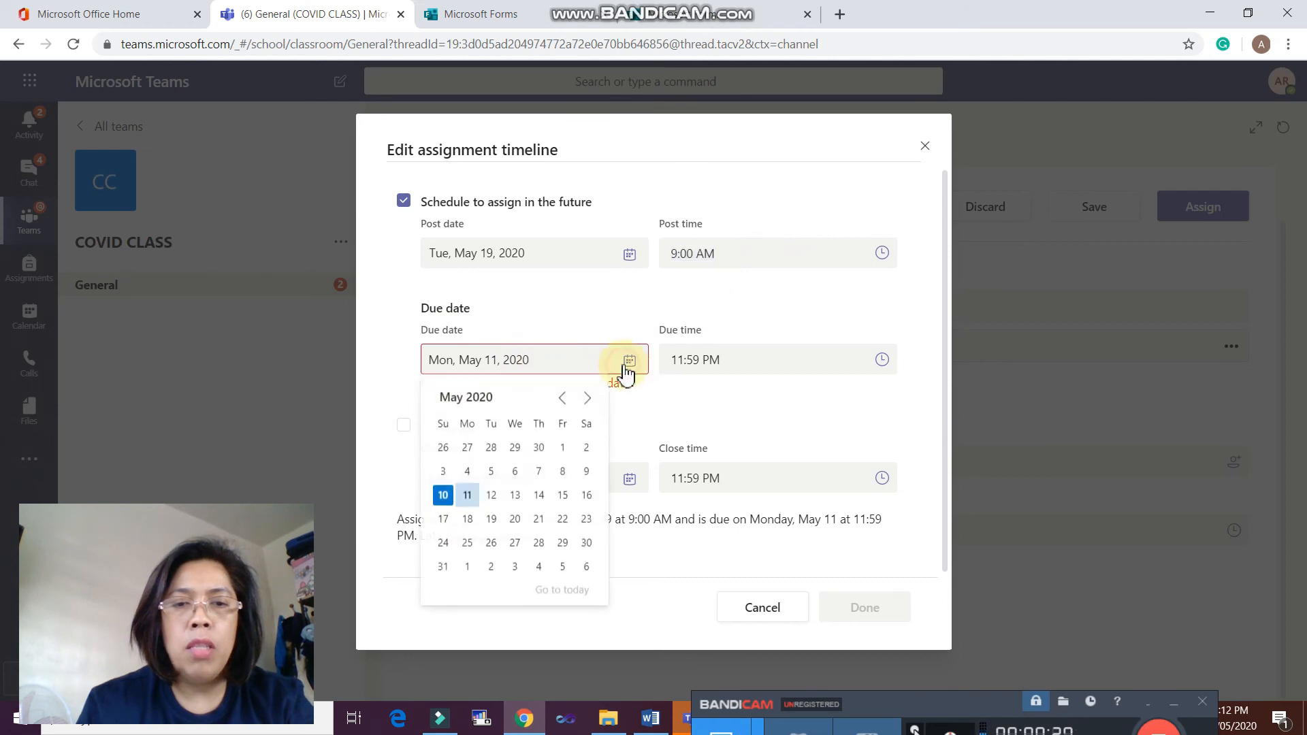
{"action": "left_click", "coordinate": [490, 519]}
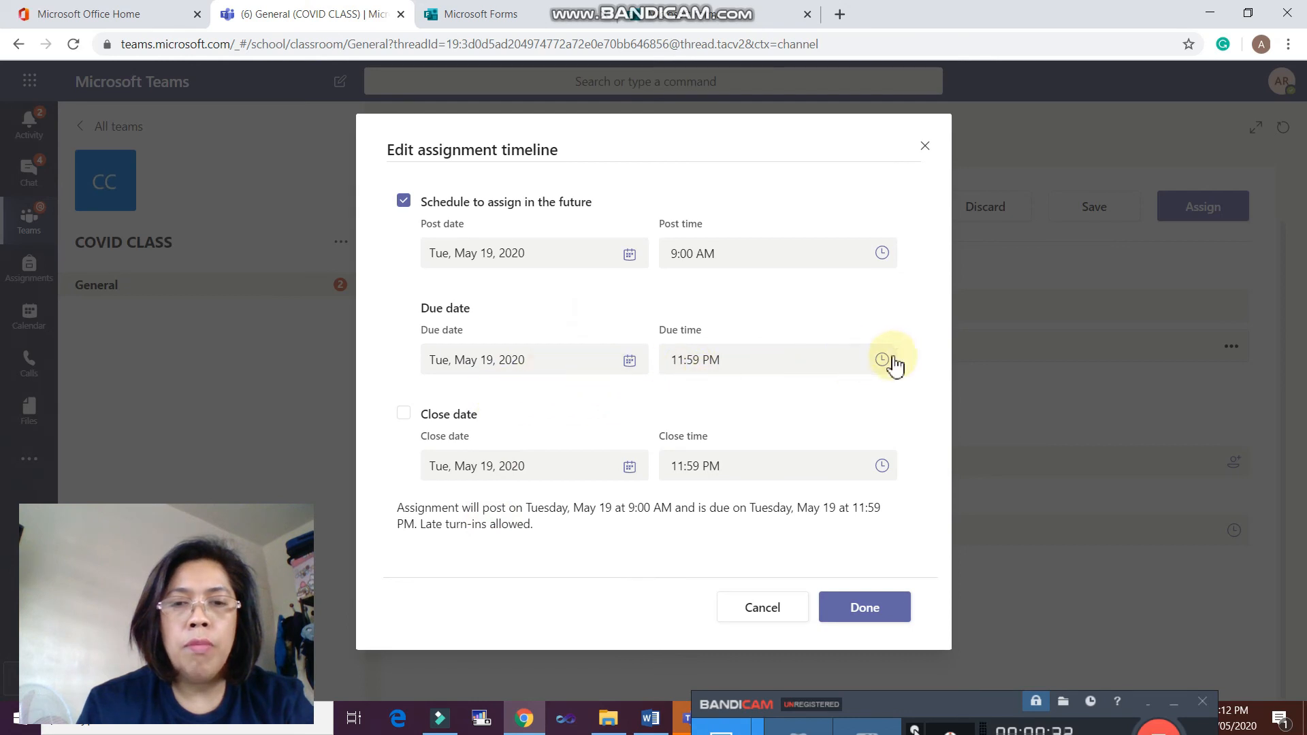
{"action": "left_click", "coordinate": [793, 352]}
{"action": "type", "text": "9"}
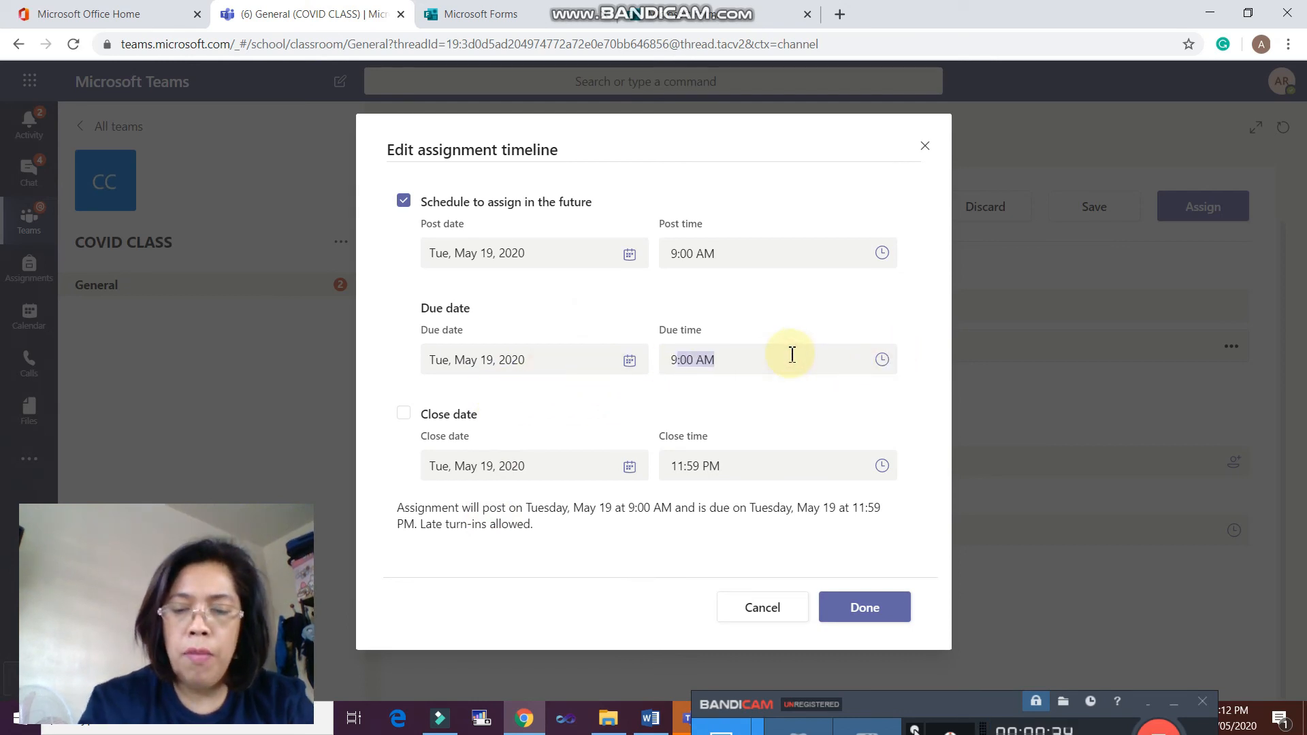
{"action": "type", "text": ":15"}
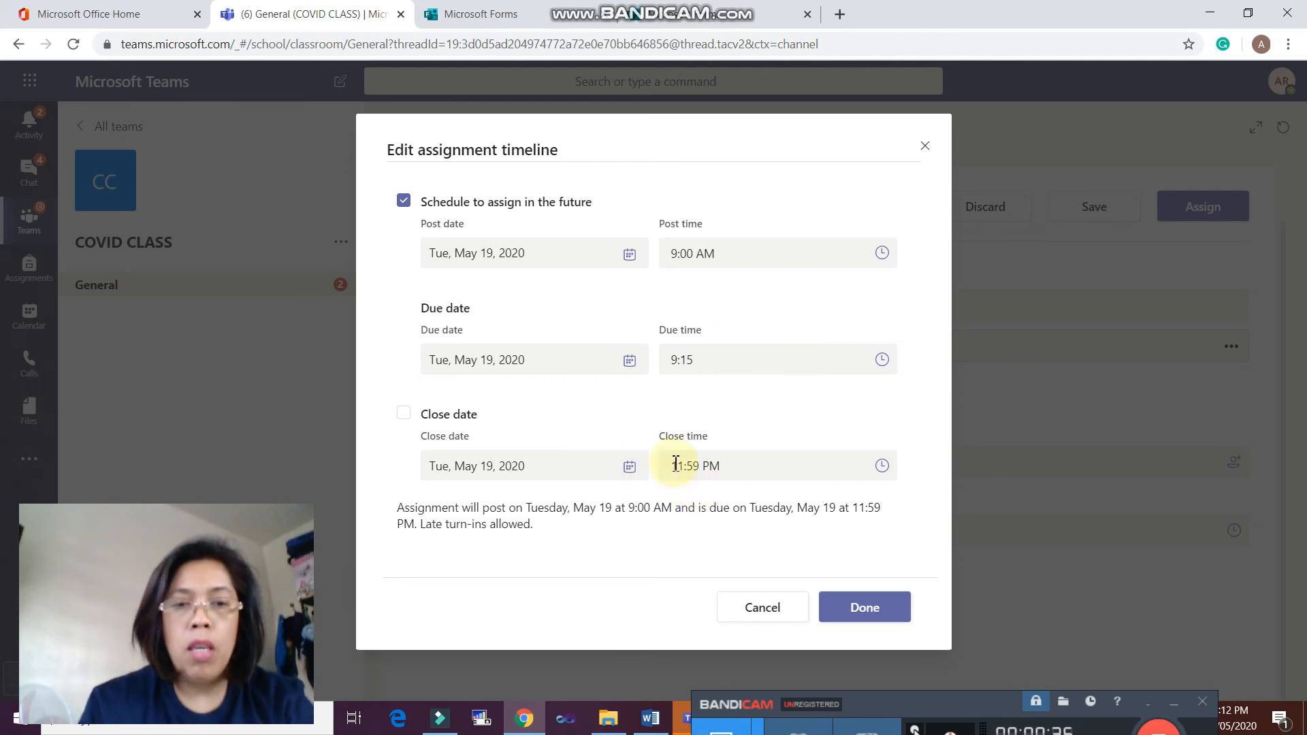
{"action": "left_click", "coordinate": [728, 467]}
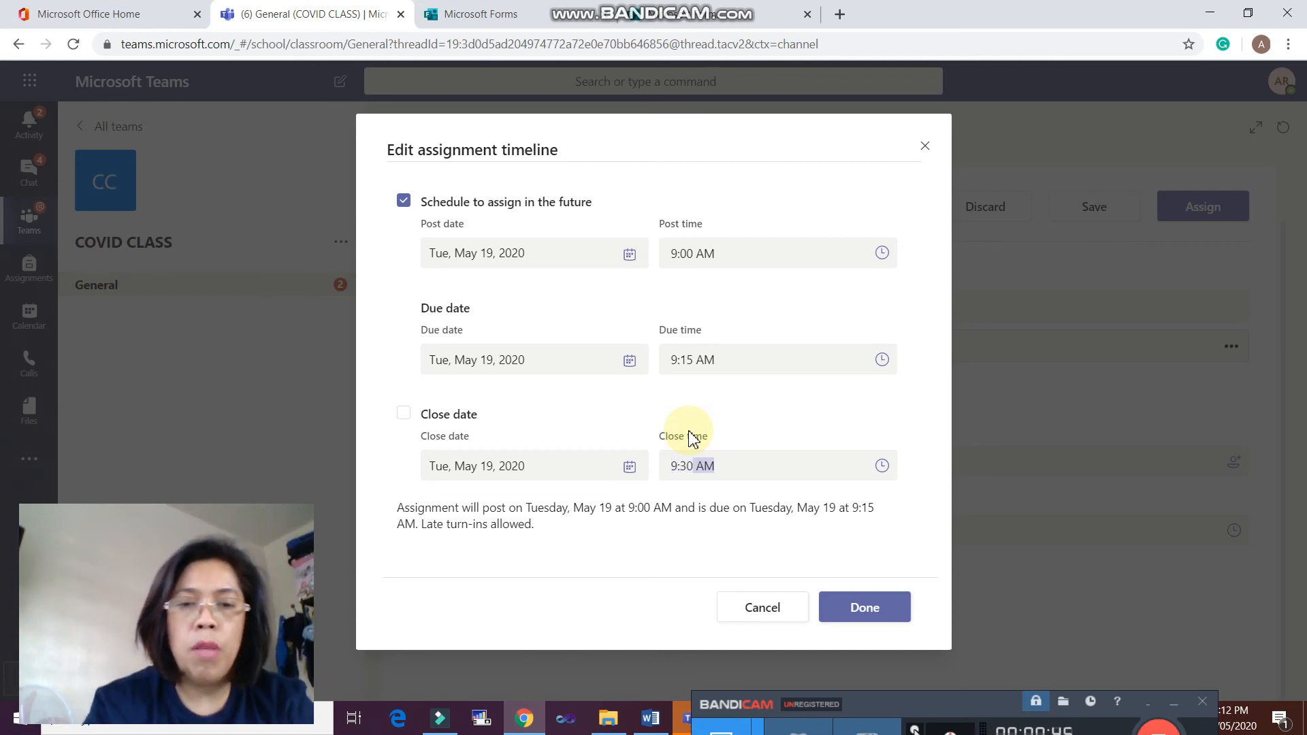
{"action": "left_click", "coordinate": [865, 623]}
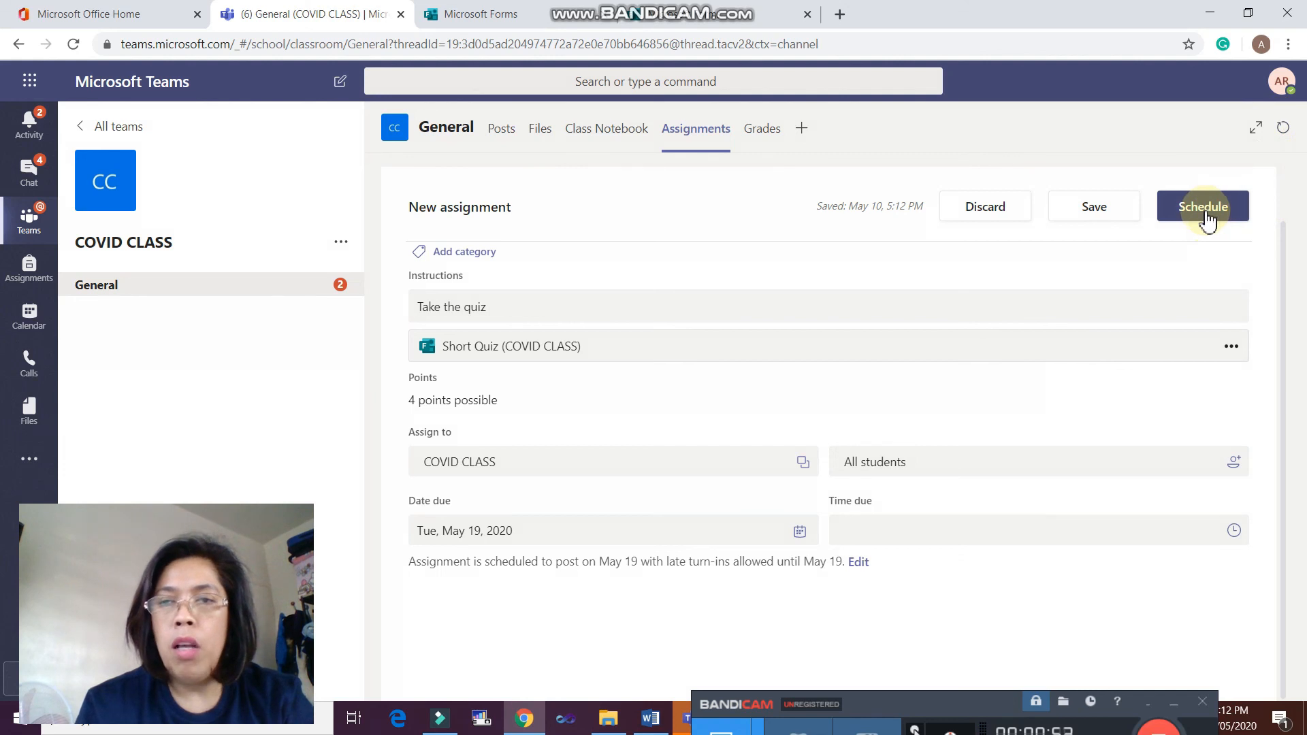
- Schedule the Short Quiz assignment with the chosen dates
{"action": "left_click", "coordinate": [1203, 214]}
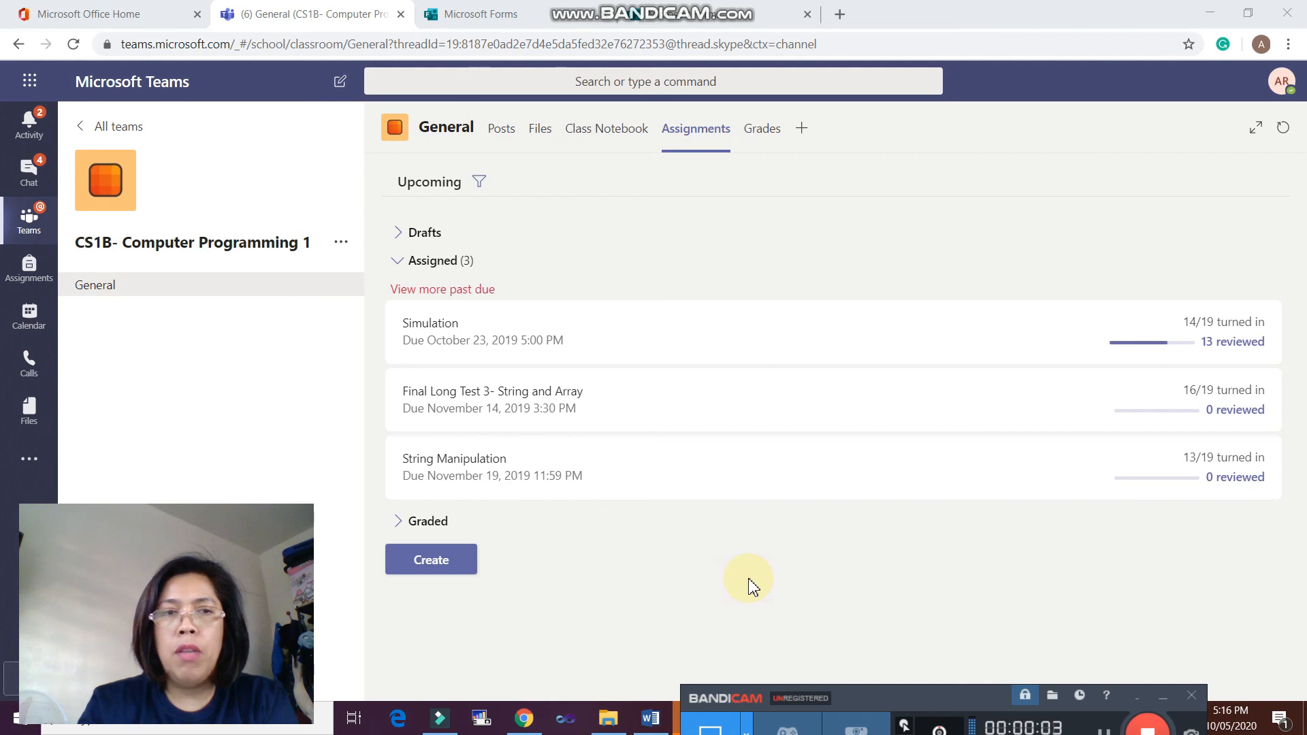
- Open the Grades tab and select a student's Simulation score of 48
{"action": "left_click", "coordinate": [772, 131]}
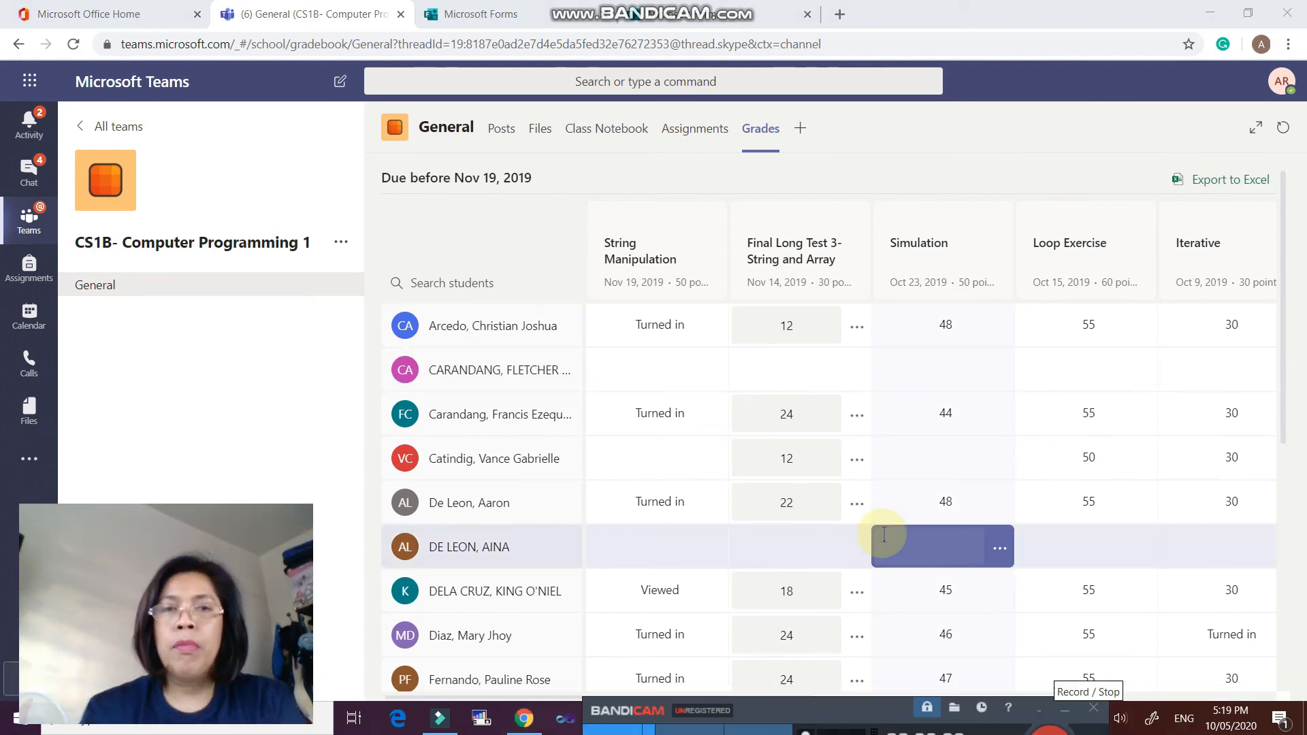
{"action": "left_click", "coordinate": [883, 515]}
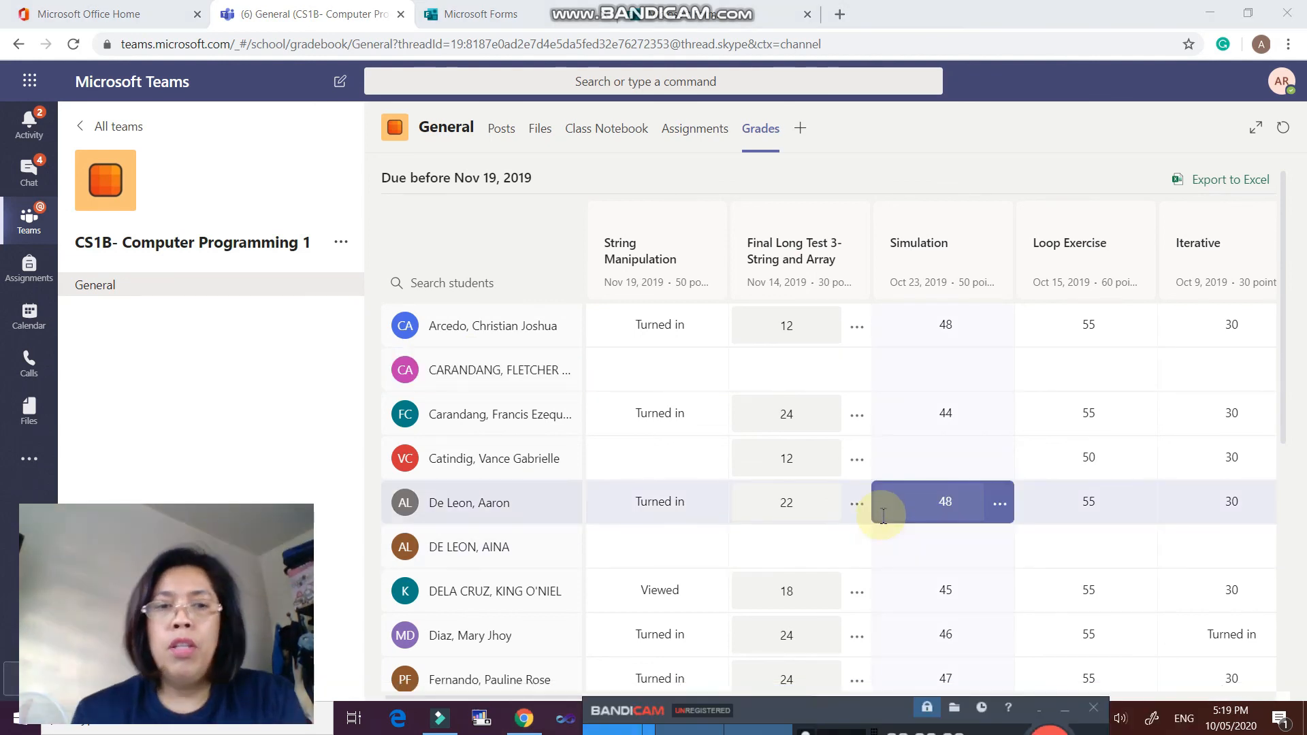